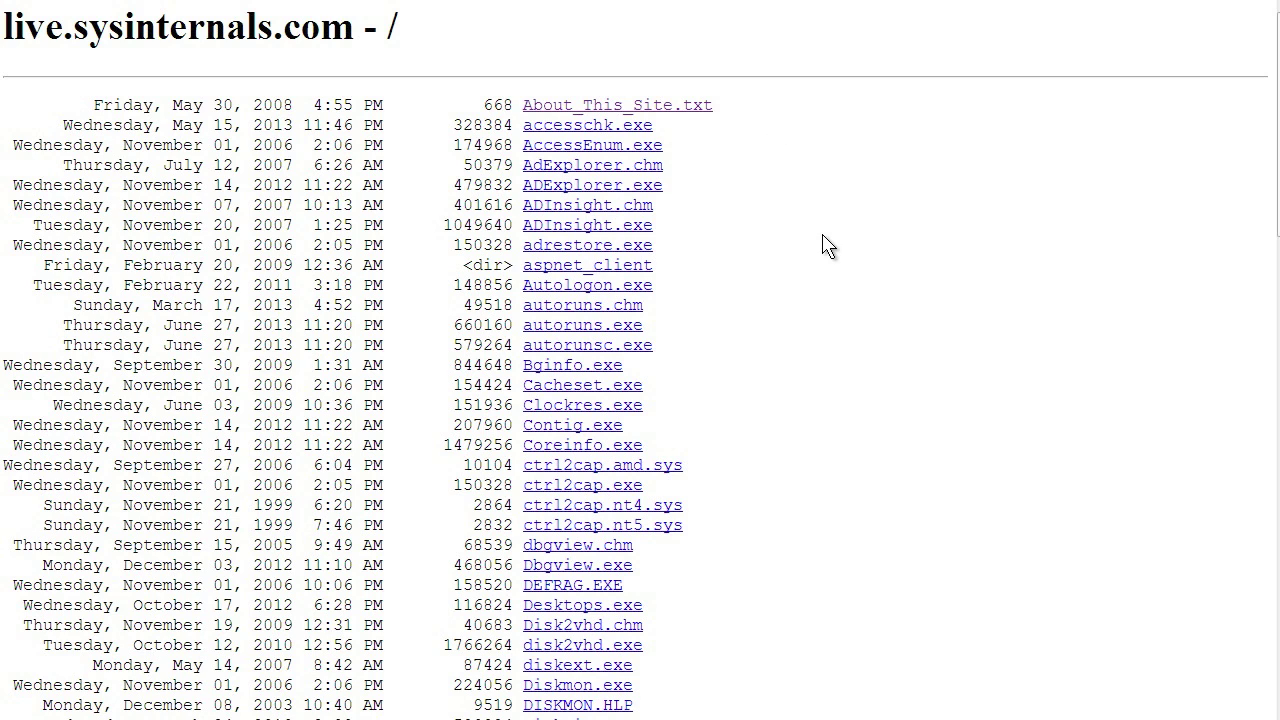
# Step: Open the About_This_Site.txt note and highlight its recommendation to visit the TechNet Sysinternals site
pyautogui.click(695, 108)
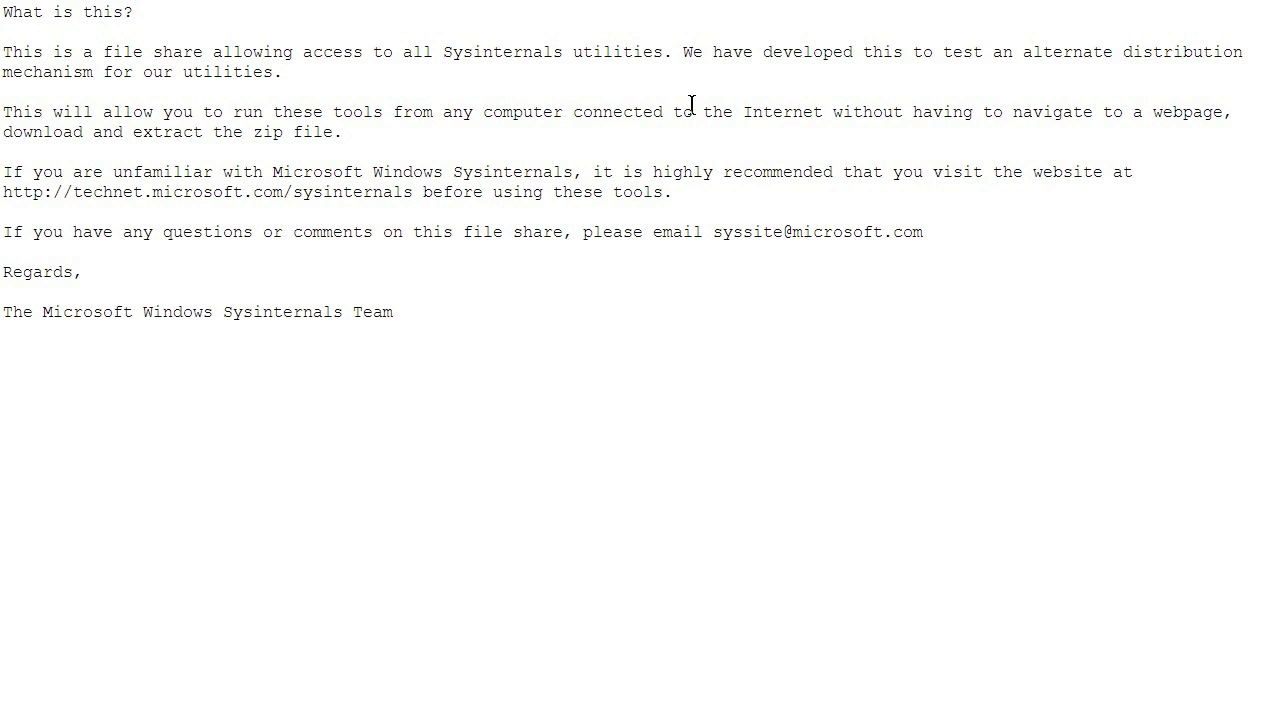
pyautogui.moveTo(414, 192); pyautogui.dragTo(4, 190)
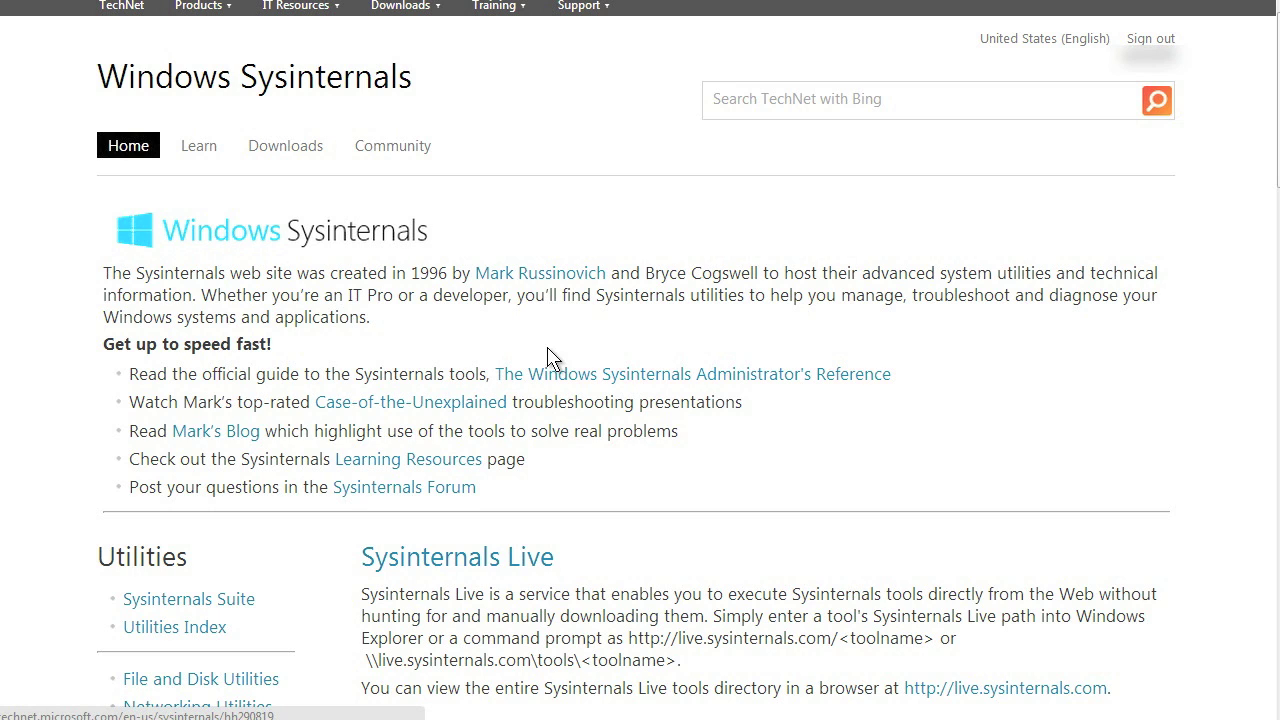
pyautogui.scroll(-3, 551, 357)
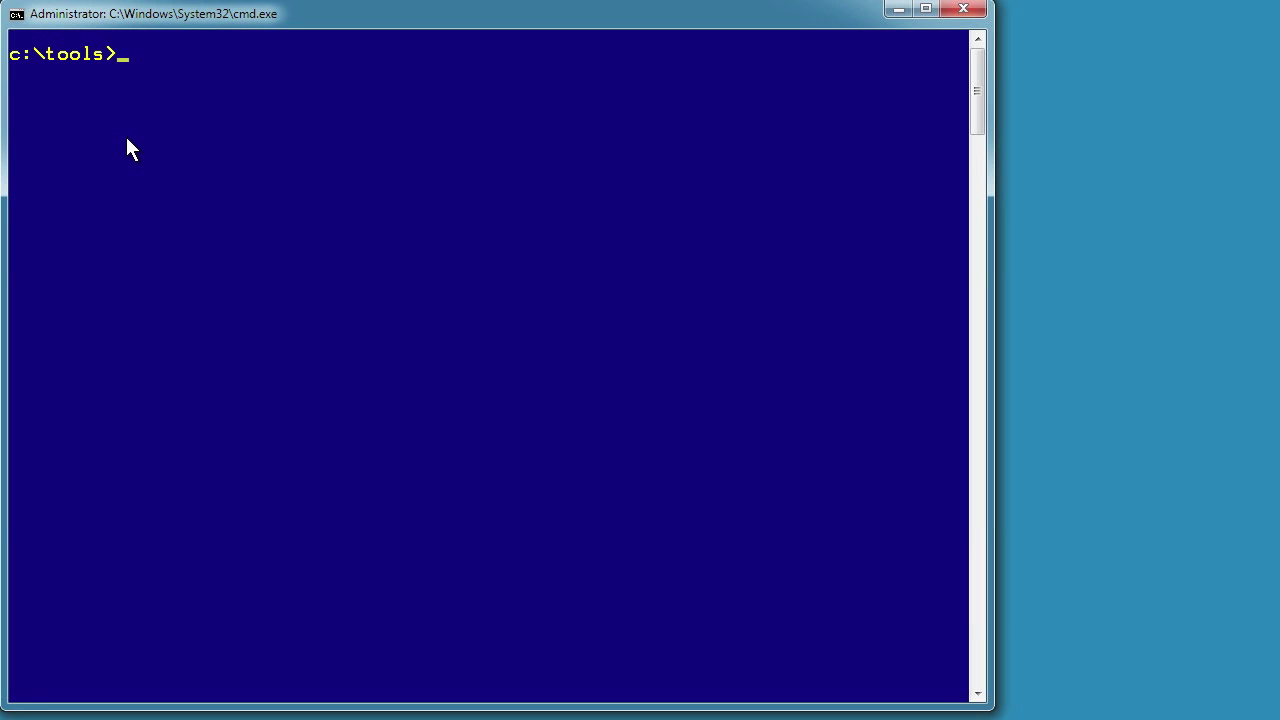
# Step: List the ten .exe tools with dir *.exe, then launch Autologon and close it
pyautogui.write('dir *.exe')
pyautogui.press('Return')
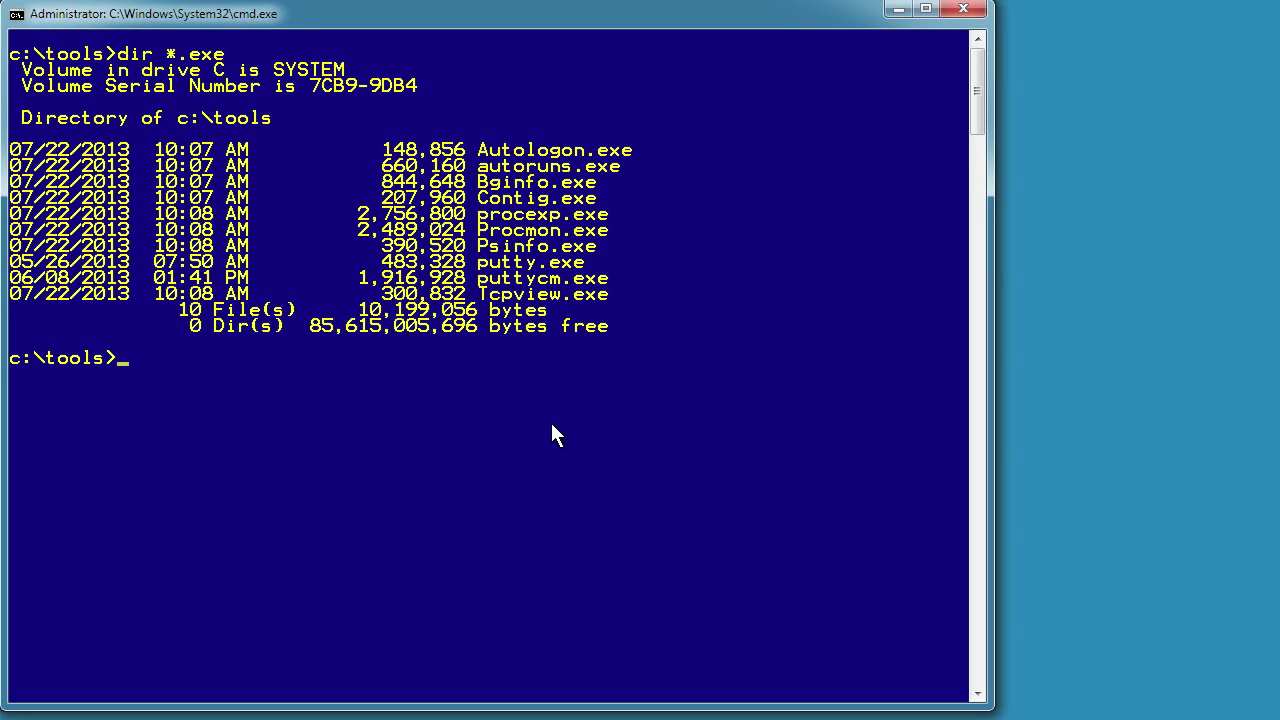
pyautogui.write('autologon')
pyautogui.press('Return')
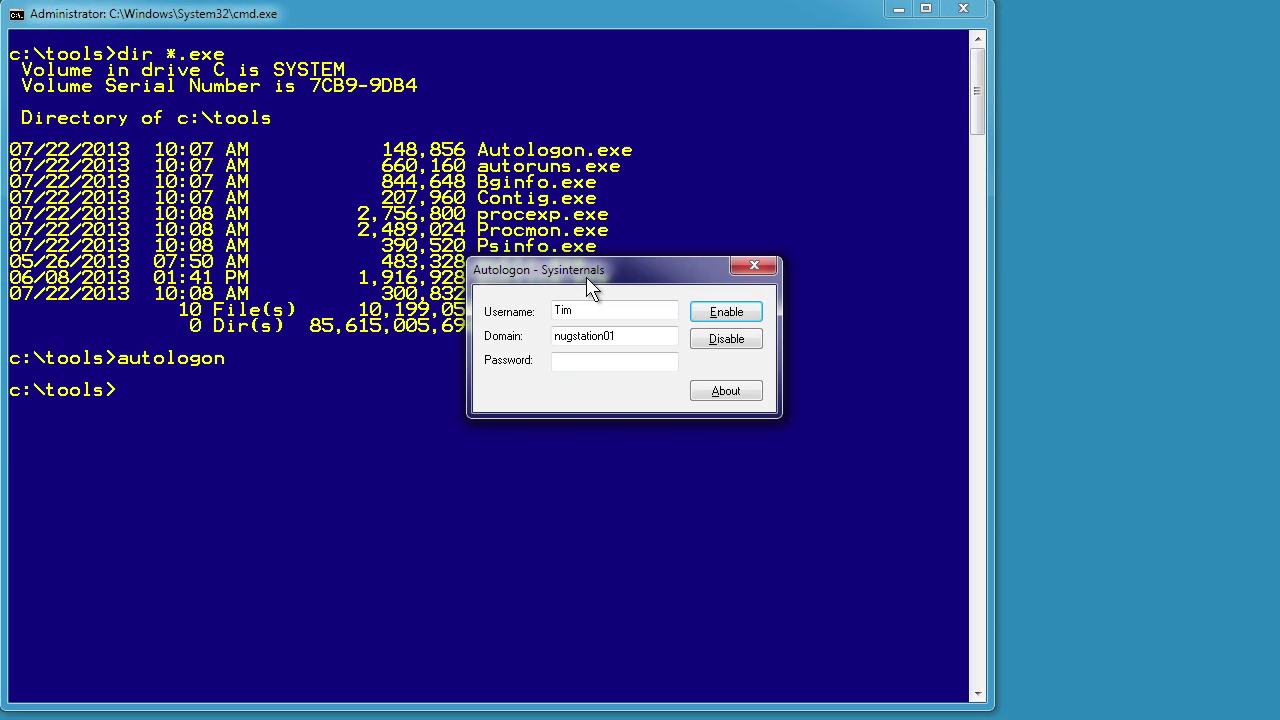
pyautogui.click(762, 261)
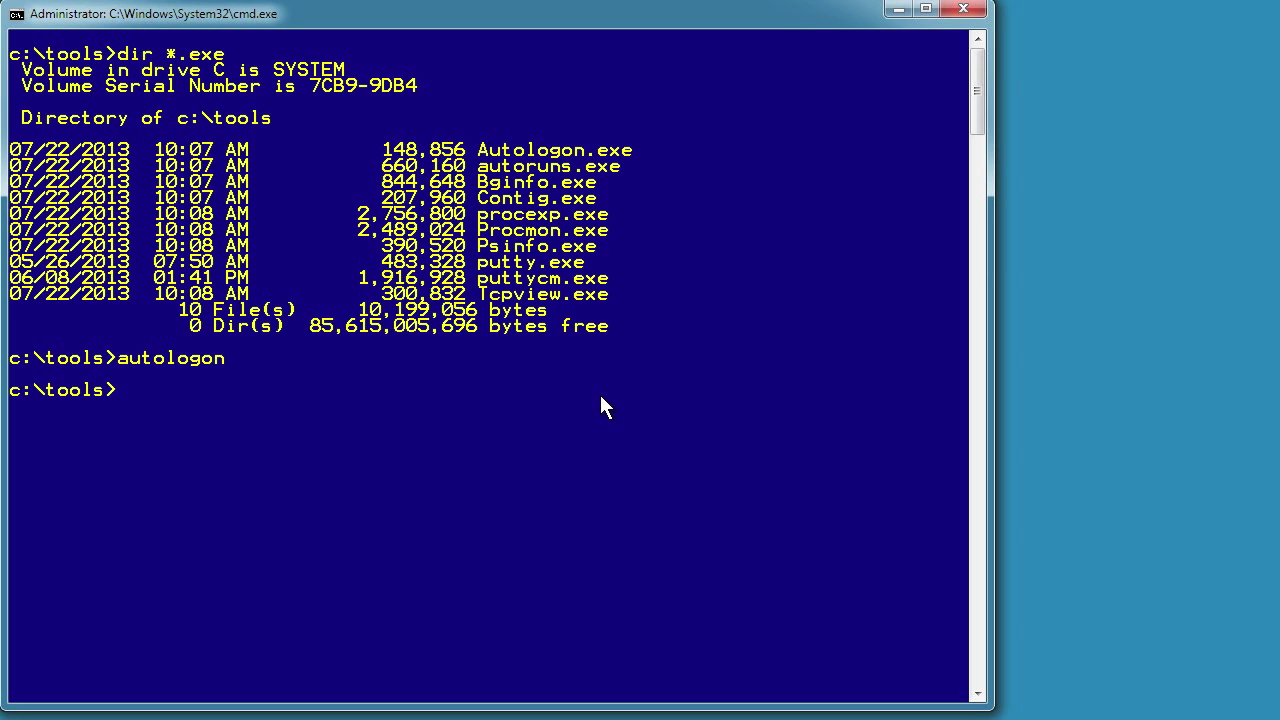
# Step: Start Autoruns, show only Logon entries, and widen the Autorun Entry column
pyautogui.write('autoruns')
pyautogui.press('Return')
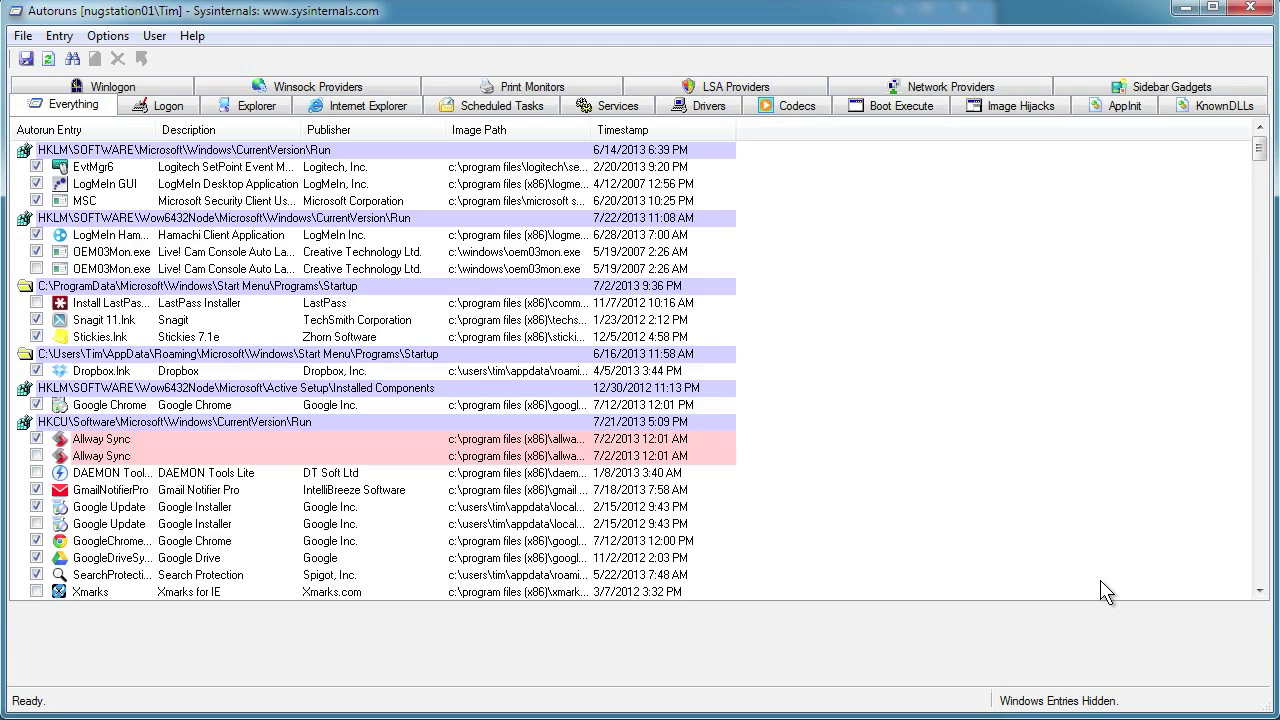
pyautogui.click(160, 105)
pyautogui.moveTo(156, 130); pyautogui.dragTo(396, 130)
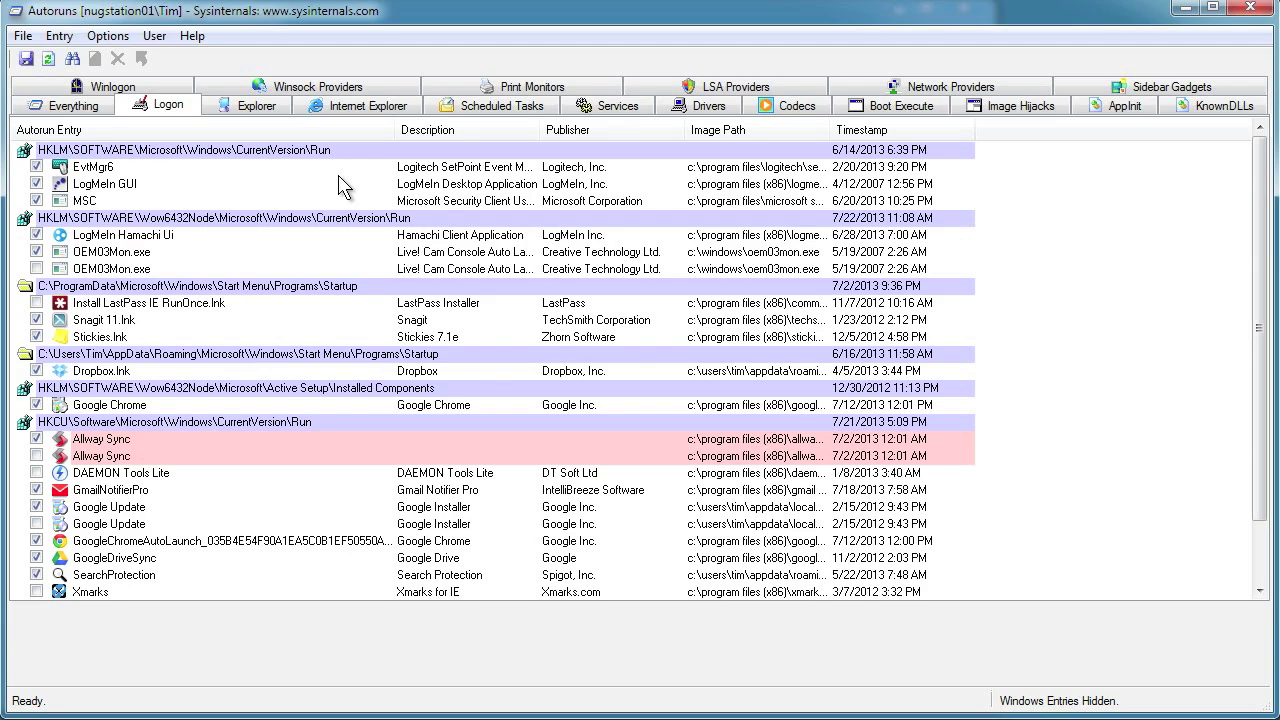
# Step: Jump to the MSC entry's image, msseces.exe, in File Explorer
pyautogui.click(40, 204)
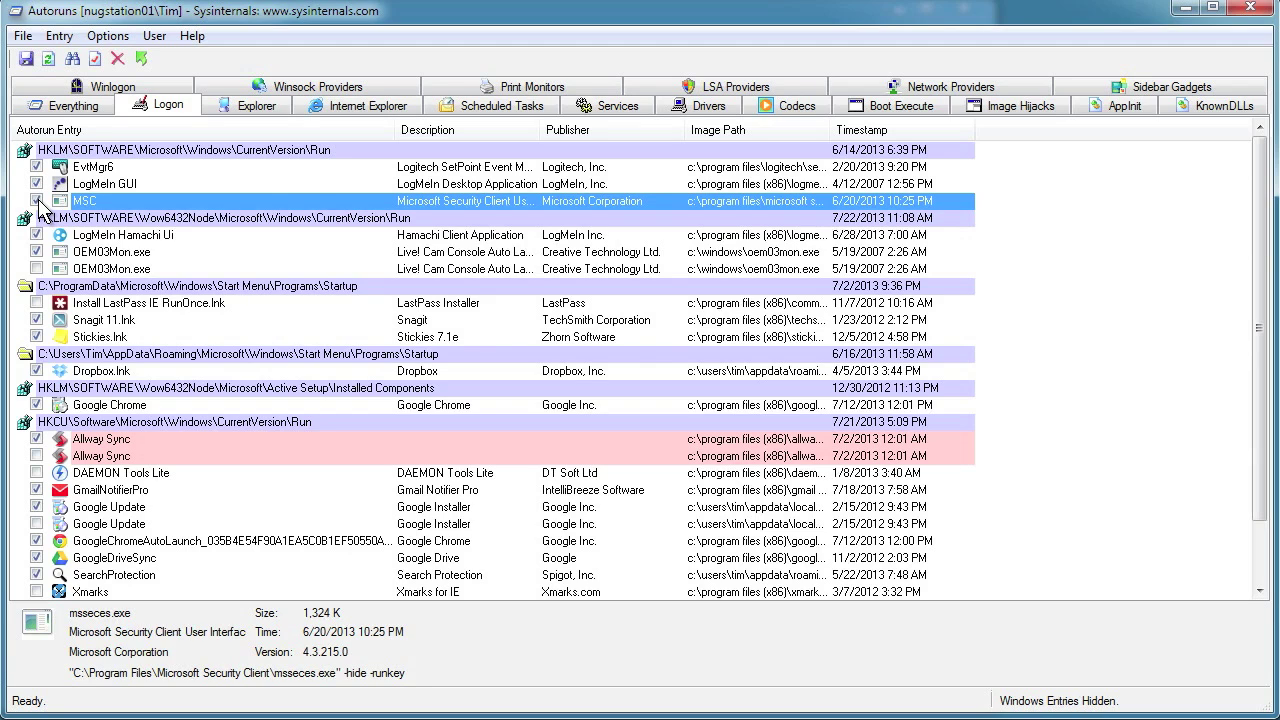
pyautogui.rightClick(119, 201)
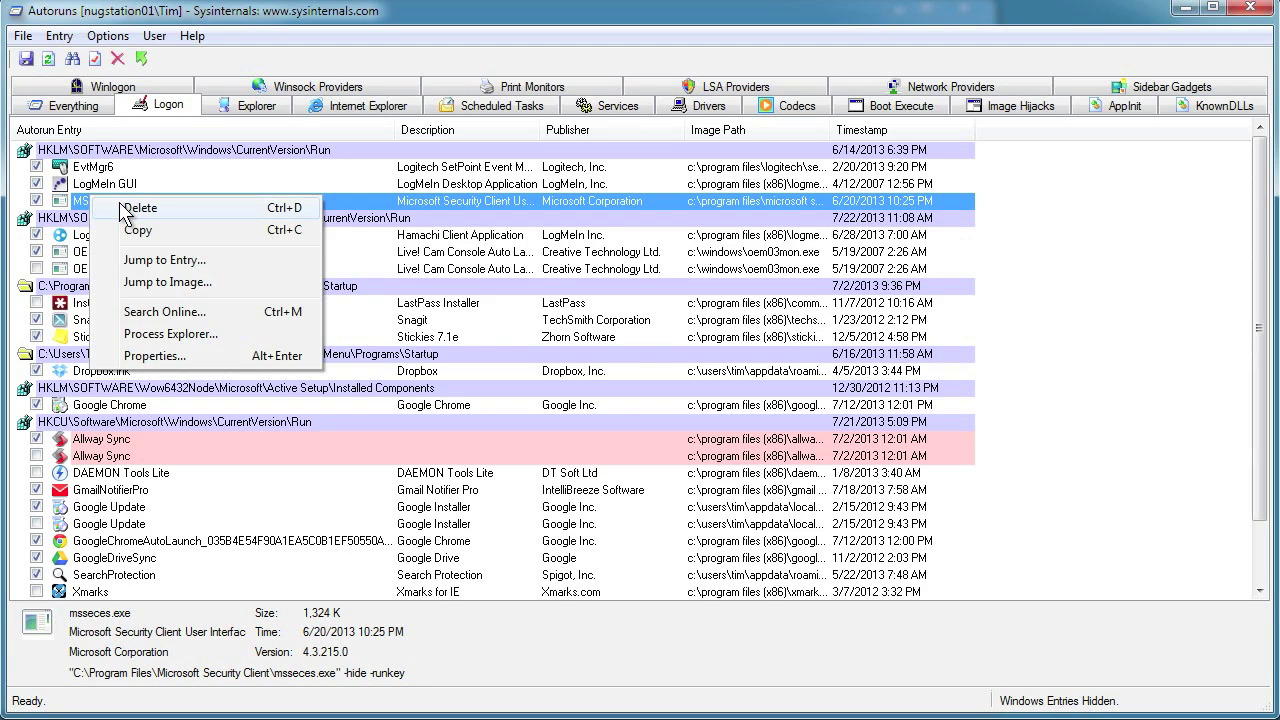
pyautogui.click(190, 285)
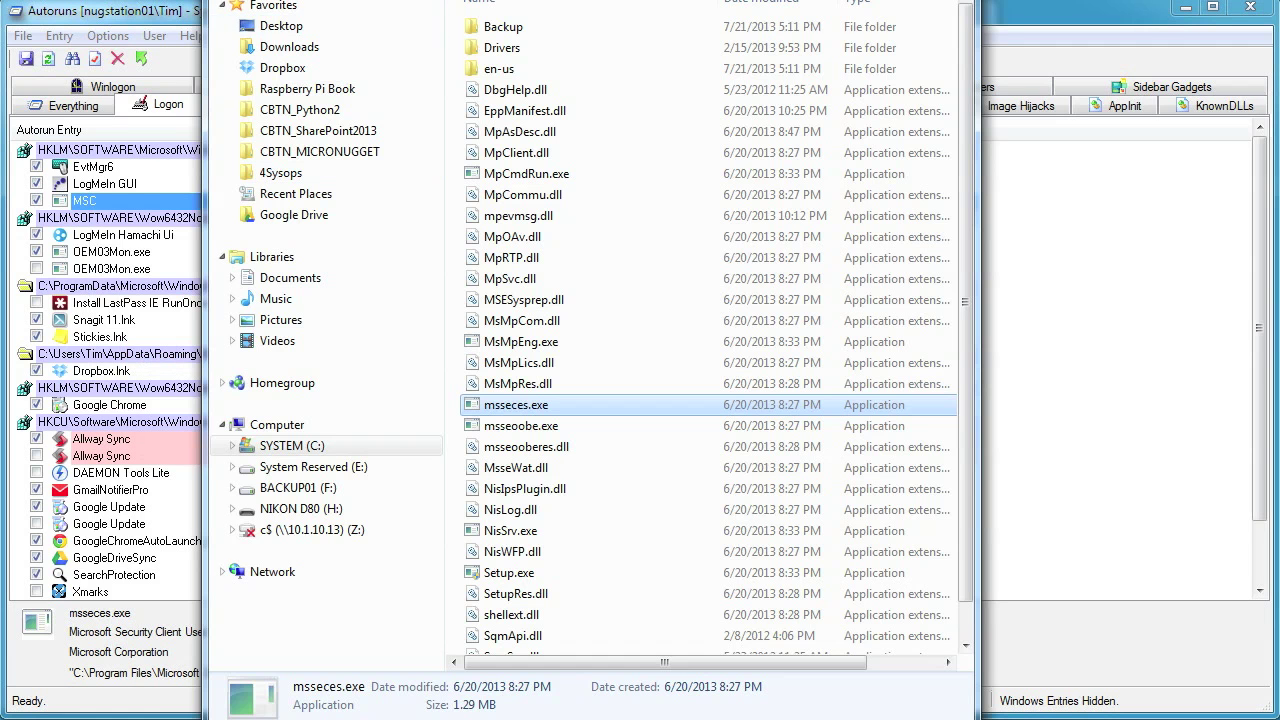
# Step: Look over msseces.exe in the Microsoft Security Client folder, close it, and reopen the MSC entry's actions
pyautogui.moveTo(389, 40); pyautogui.dragTo(346, 82)
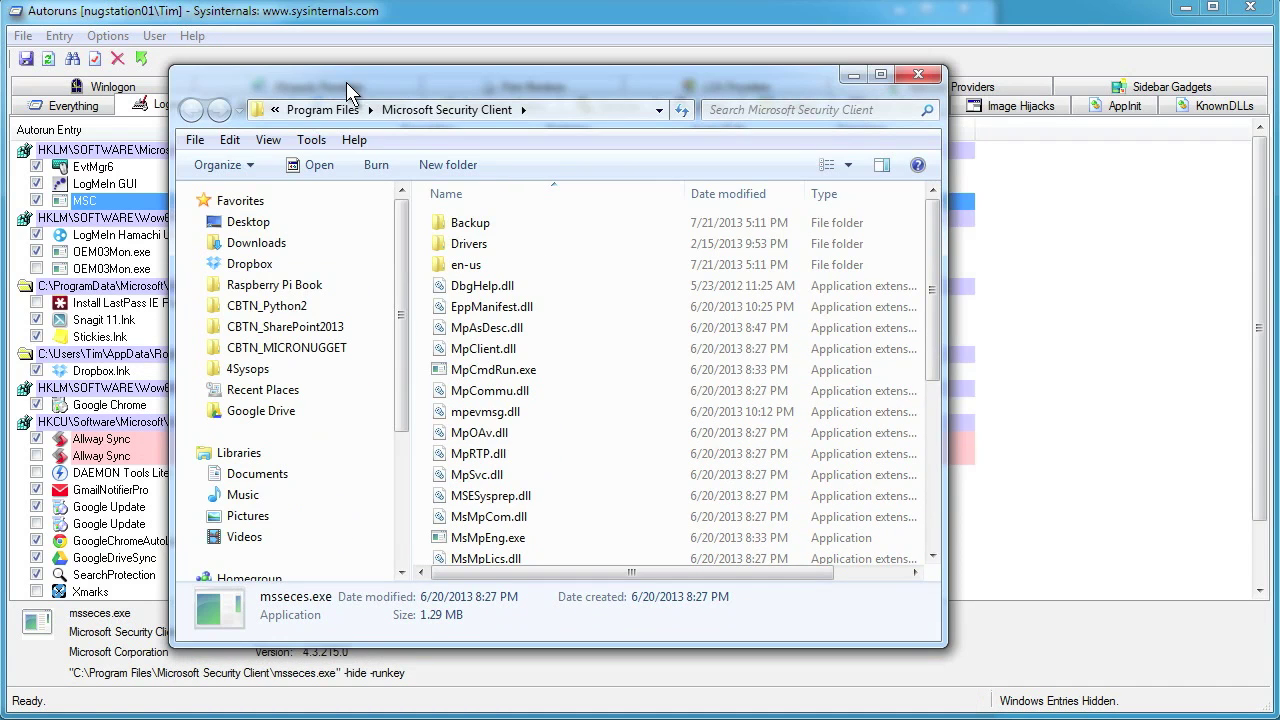
pyautogui.scroll(-3, 820, 257)
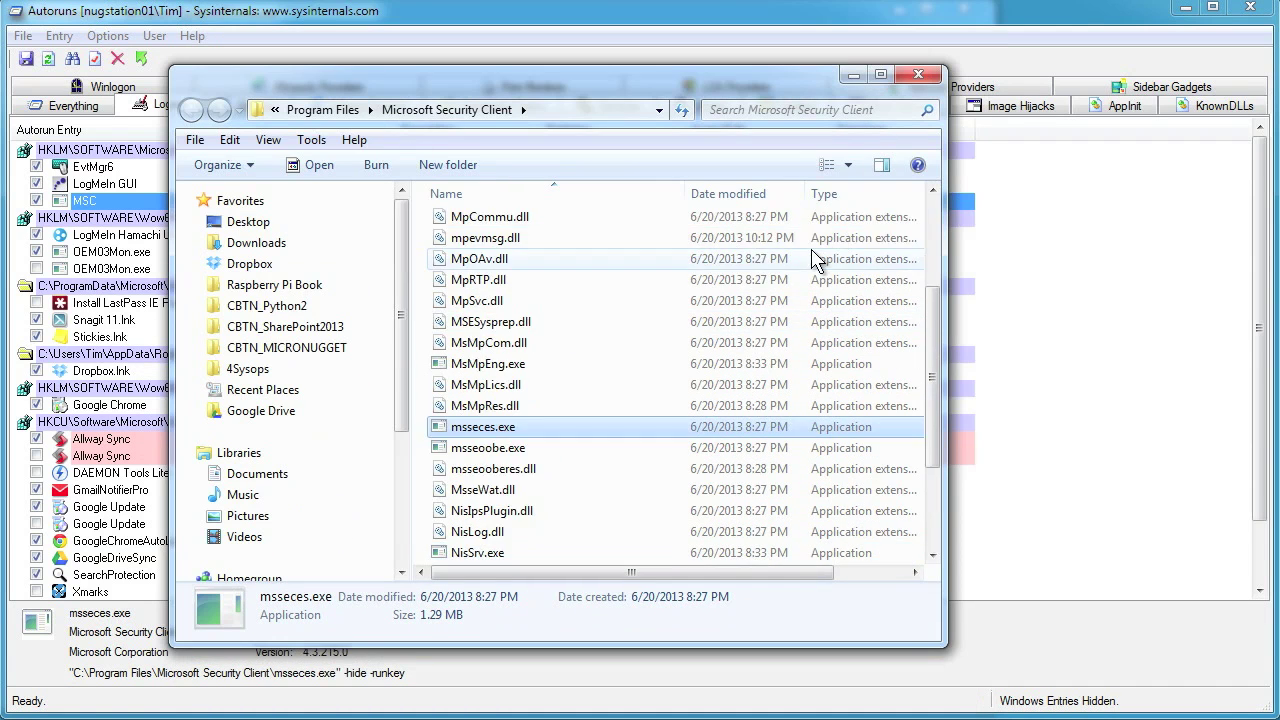
pyautogui.click(917, 74)
pyautogui.rightClick(105, 203)
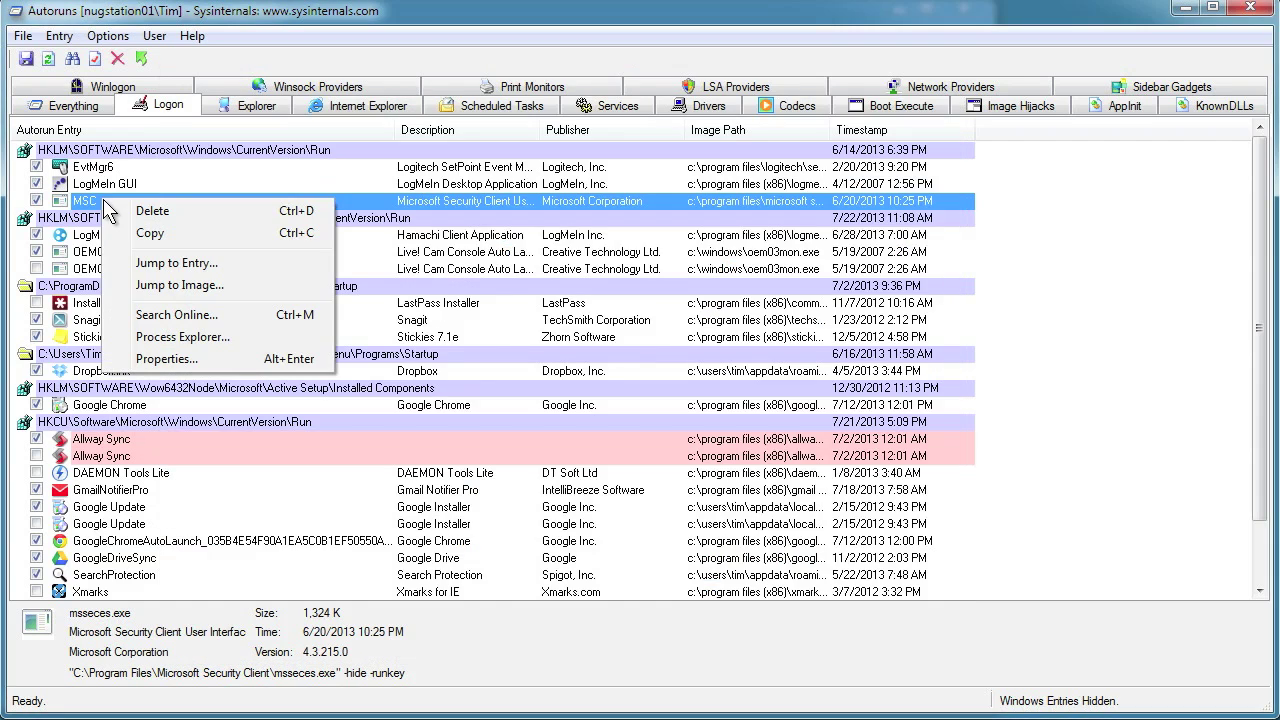
# Step: Open msseces.exe in Process Explorer, close its properties, and maximize the 108-process list
pyautogui.click(230, 338)
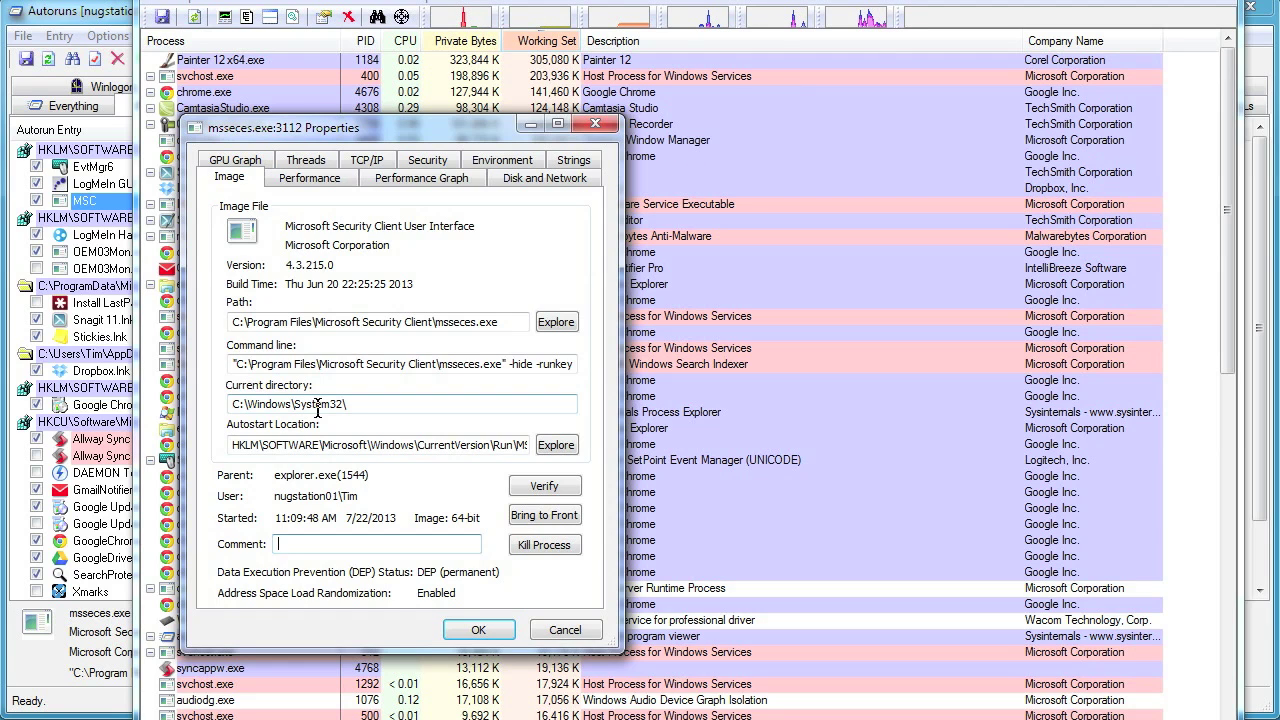
pyautogui.click(596, 124)
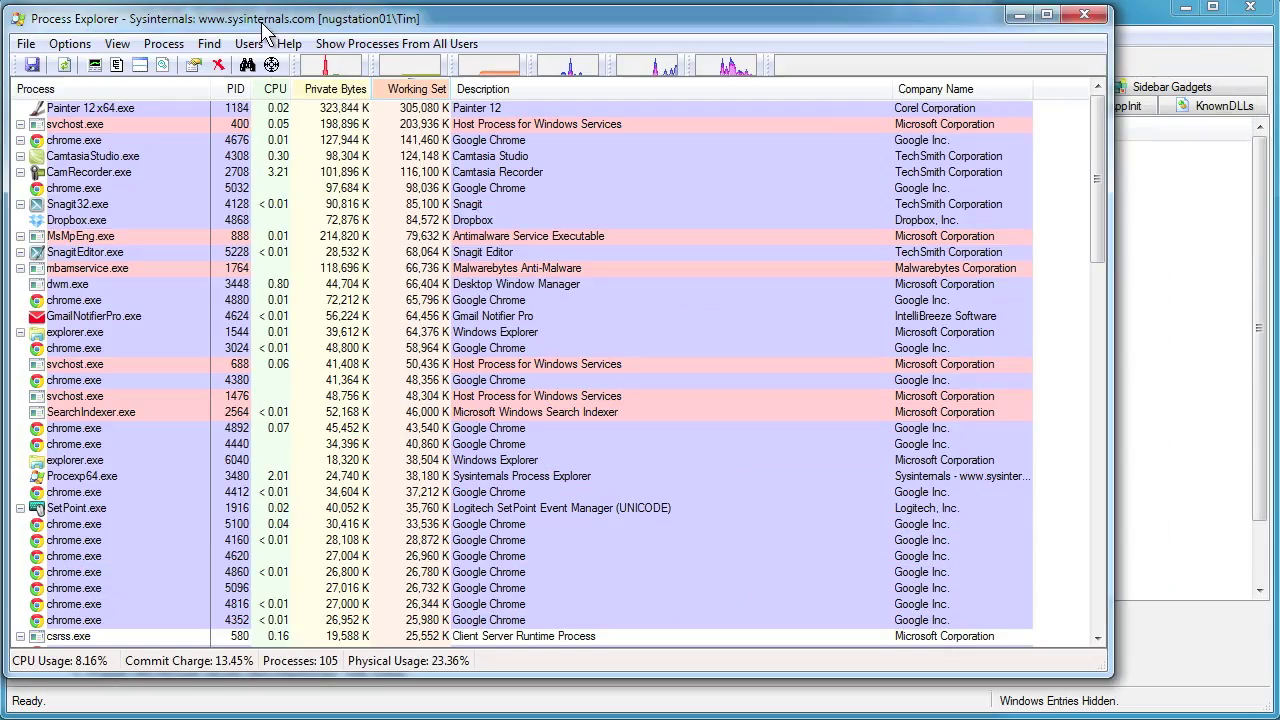
pyautogui.moveTo(265, 30); pyautogui.dragTo(262, 24)
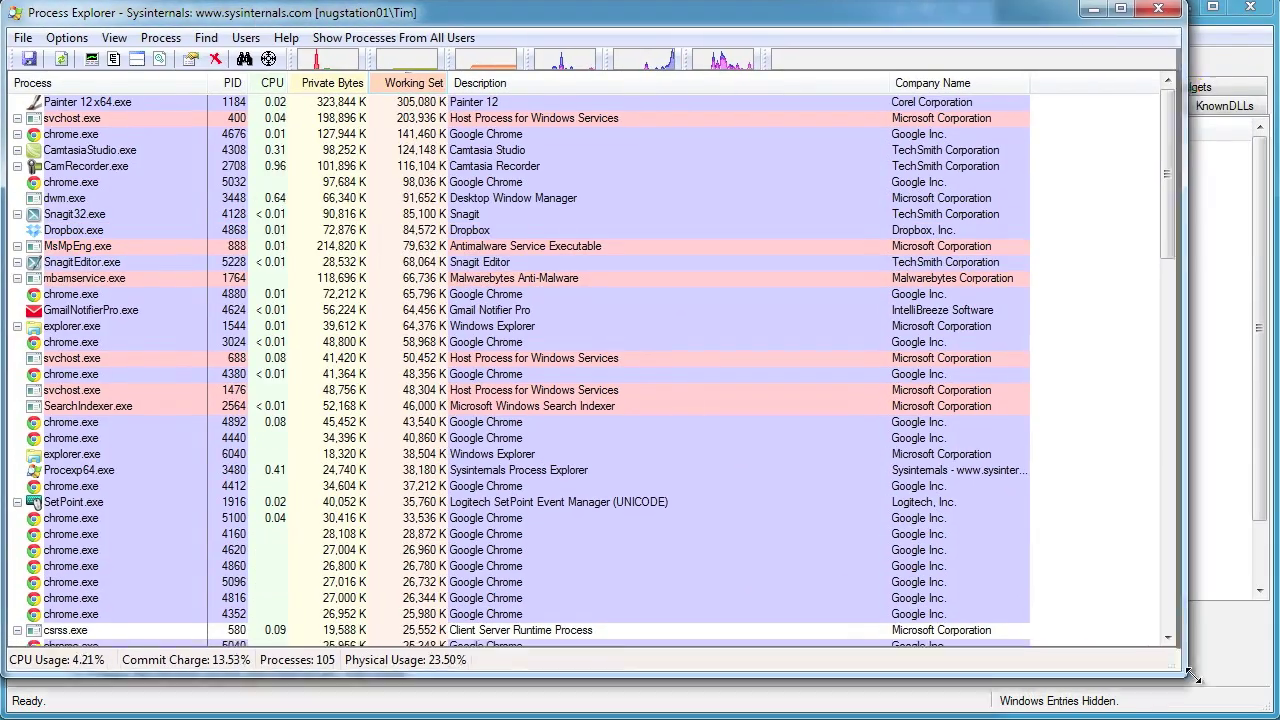
pyautogui.press('super+Up')
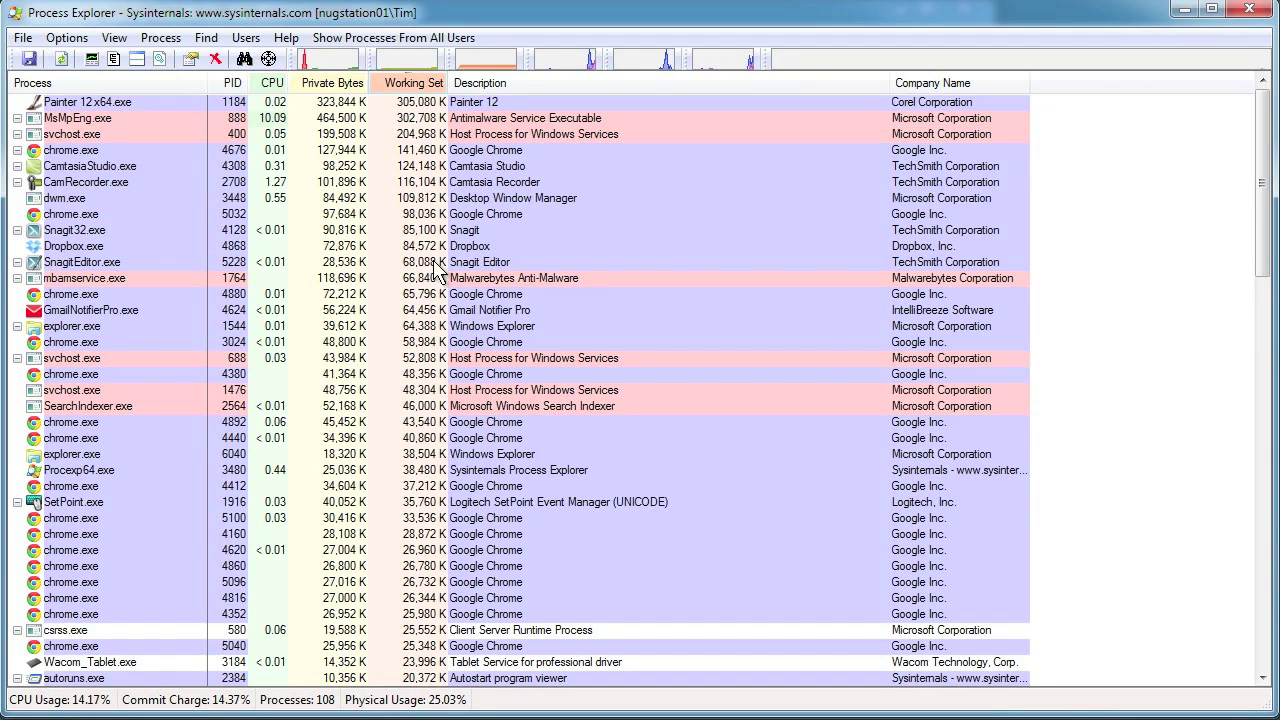
pyautogui.click(408, 86)
pyautogui.click(406, 86)
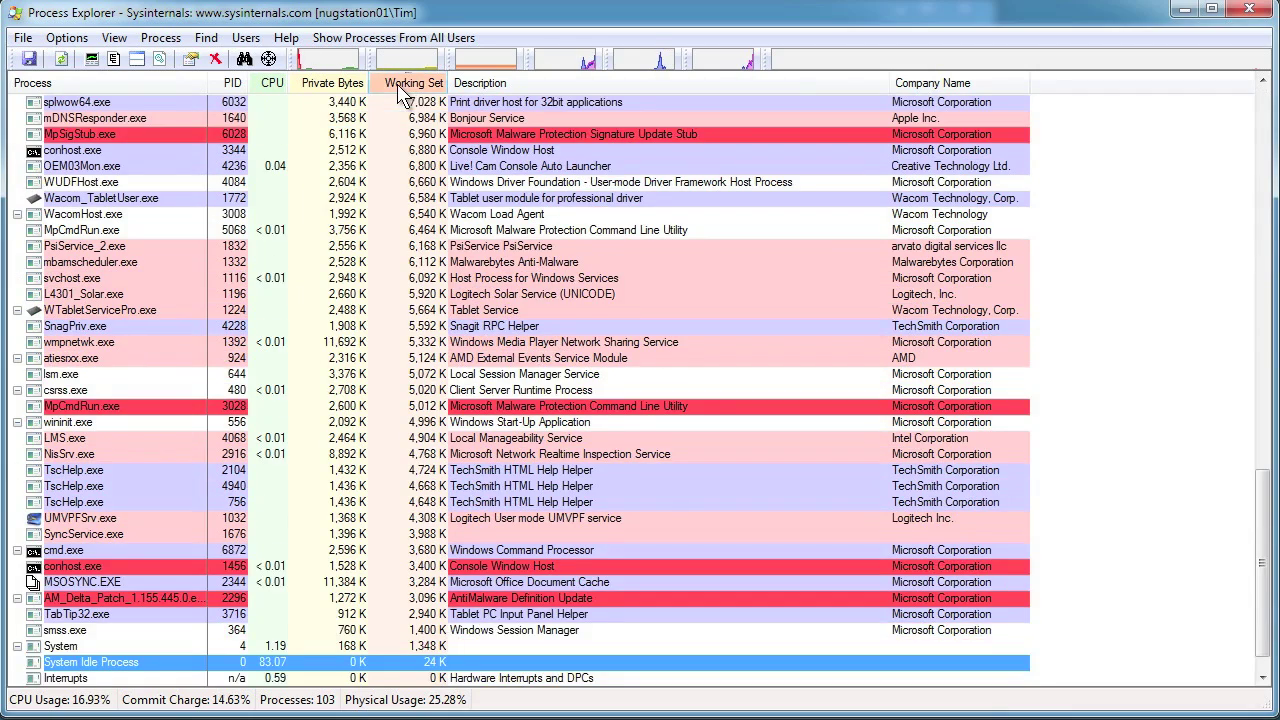
pyautogui.click(271, 88)
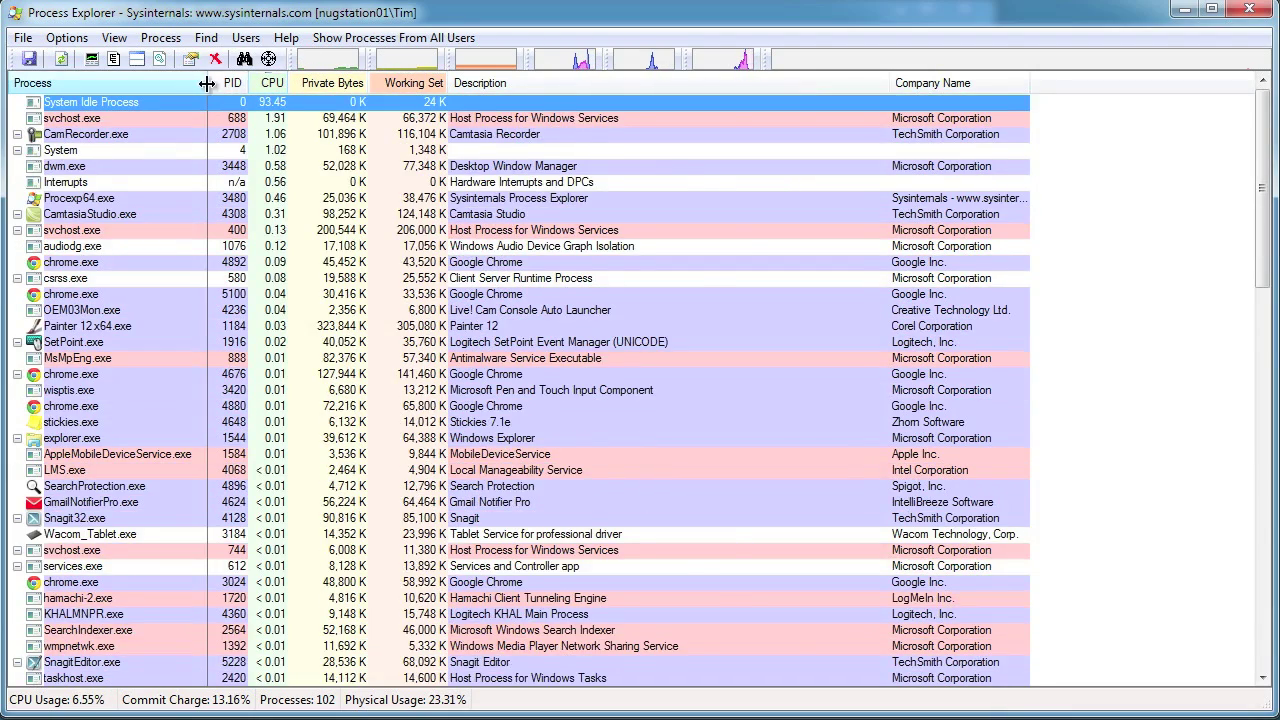
pyautogui.moveTo(208, 84); pyautogui.dragTo(336, 84)
pyautogui.click(118, 37)
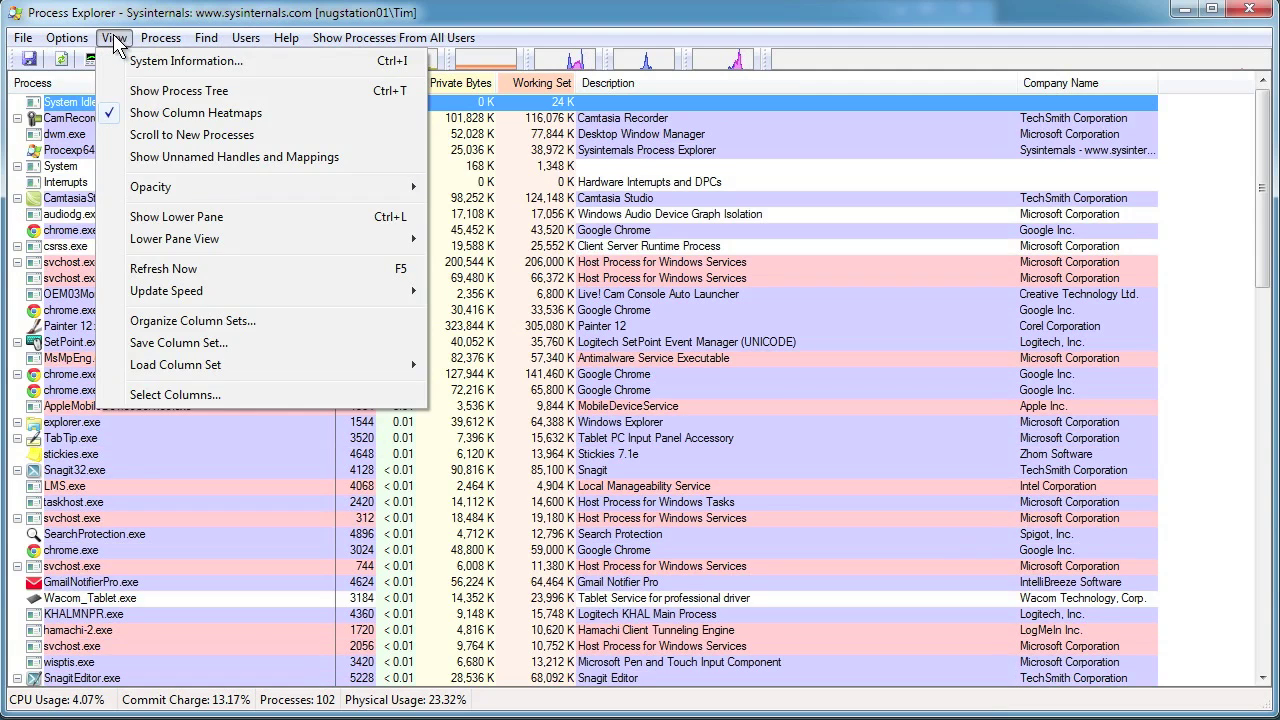
pyautogui.click(153, 92)
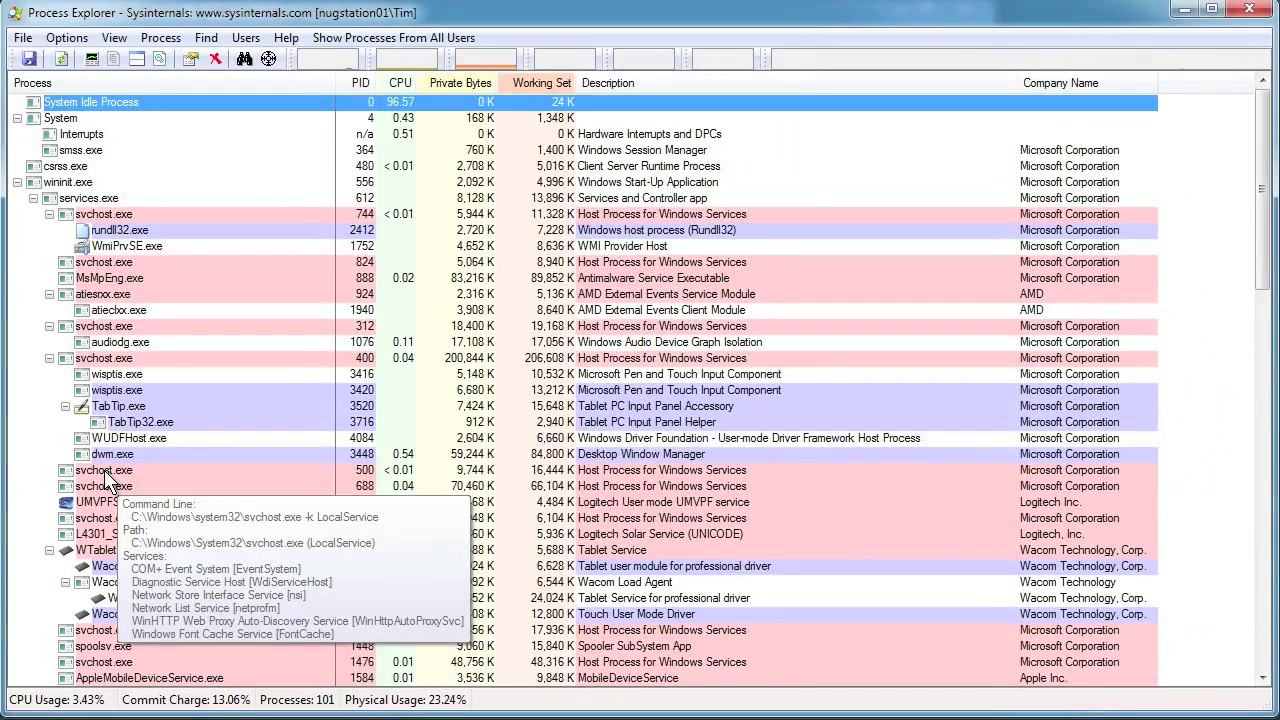
pyautogui.moveTo(245, 174)
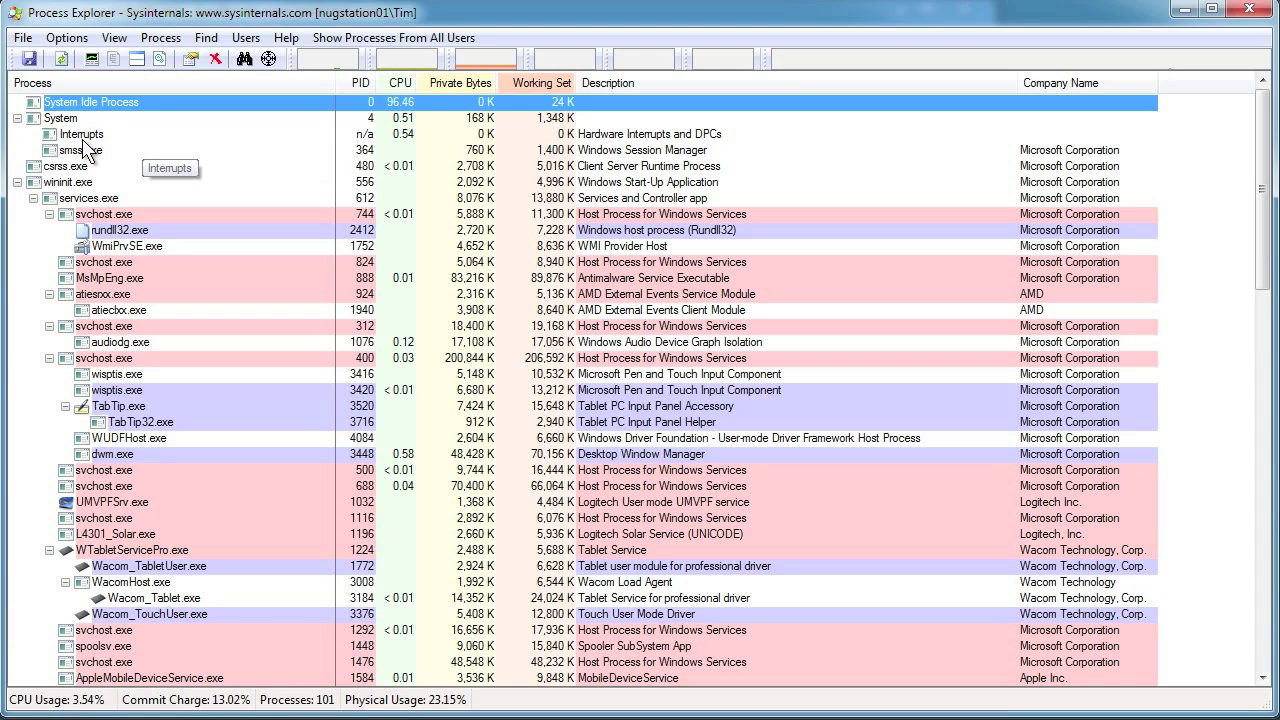
pyautogui.moveTo(108, 218)
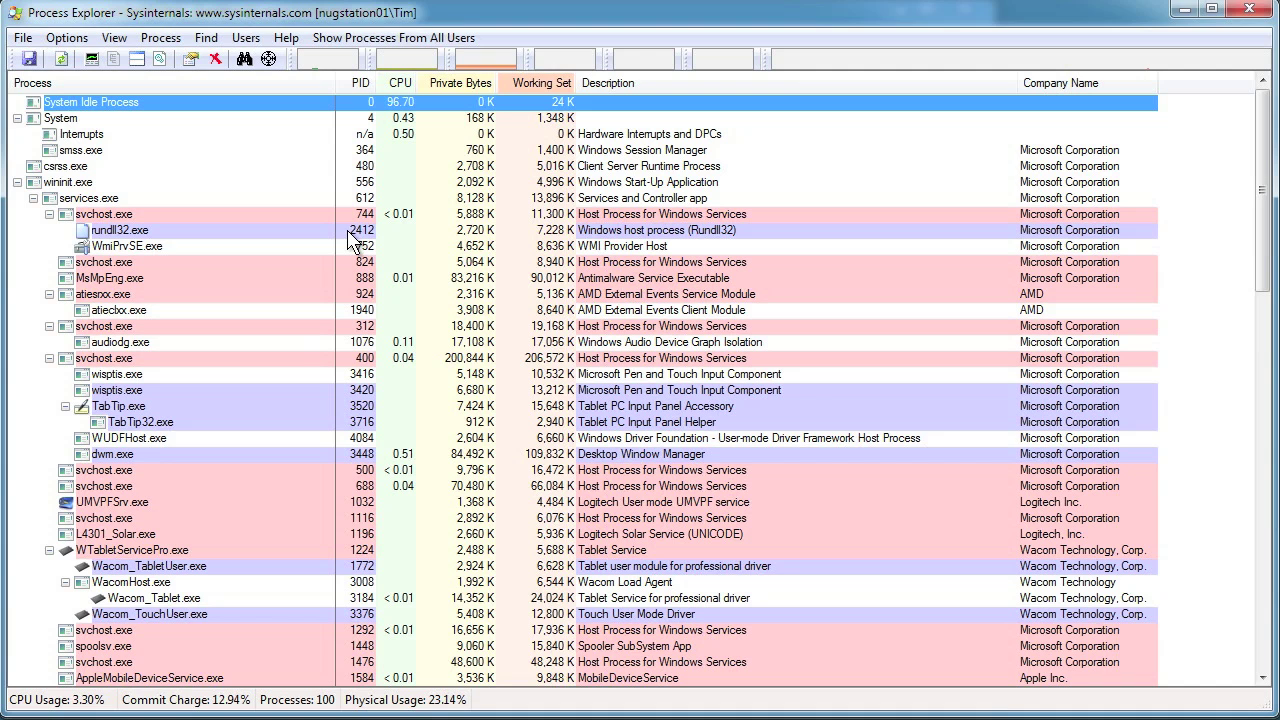
pyautogui.click(1185, 9)
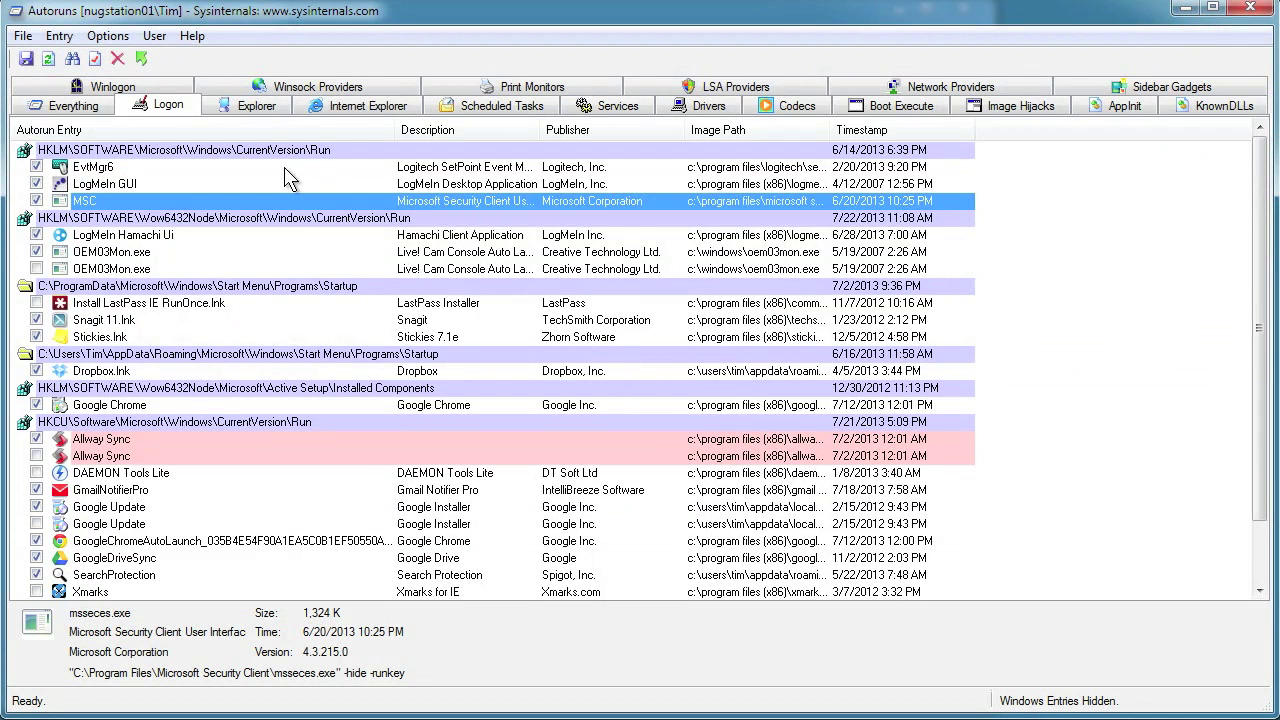
# Step: Browse the Internet Explorer, Scheduled Tasks and Services autostart lists
pyautogui.click(373, 113)
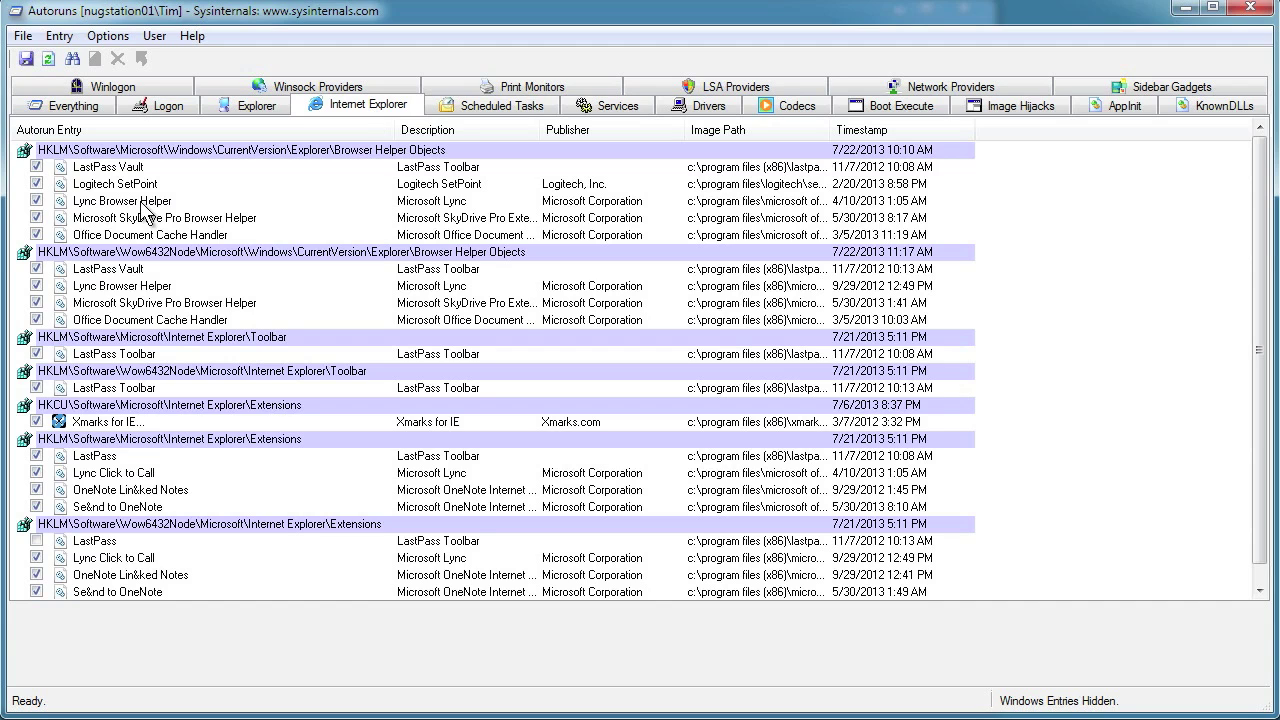
pyautogui.click(484, 108)
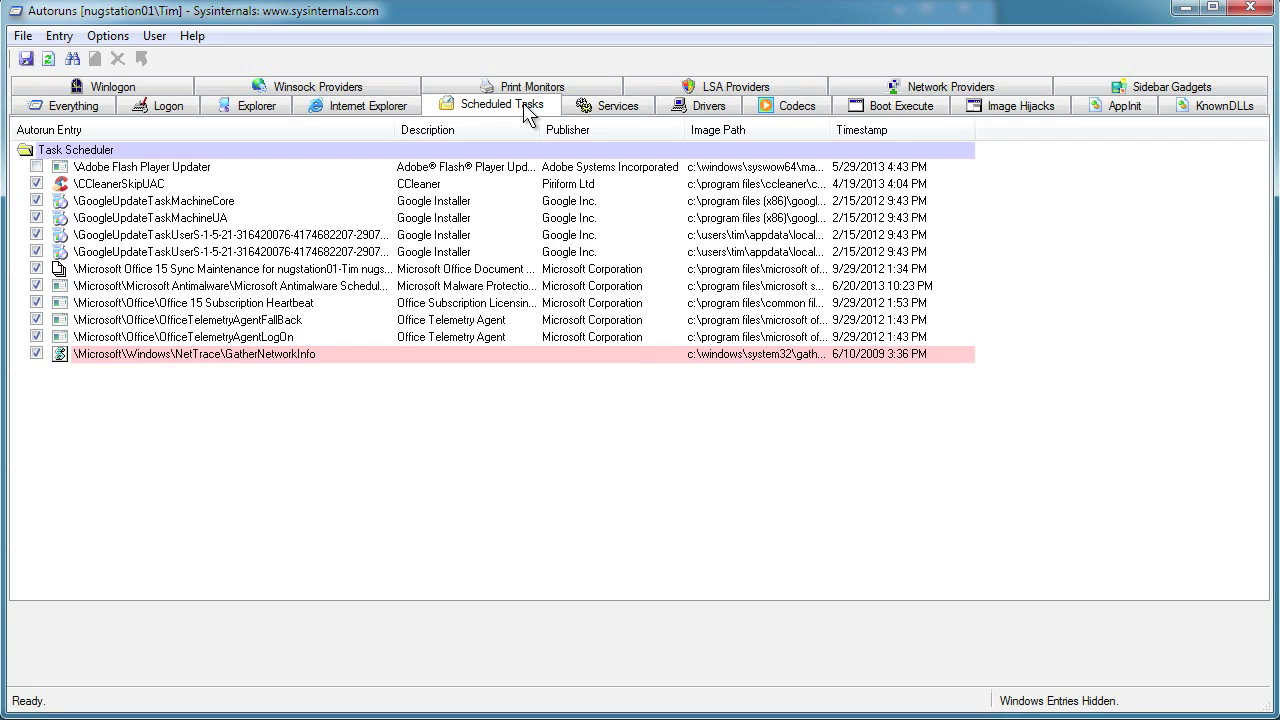
pyautogui.click(593, 112)
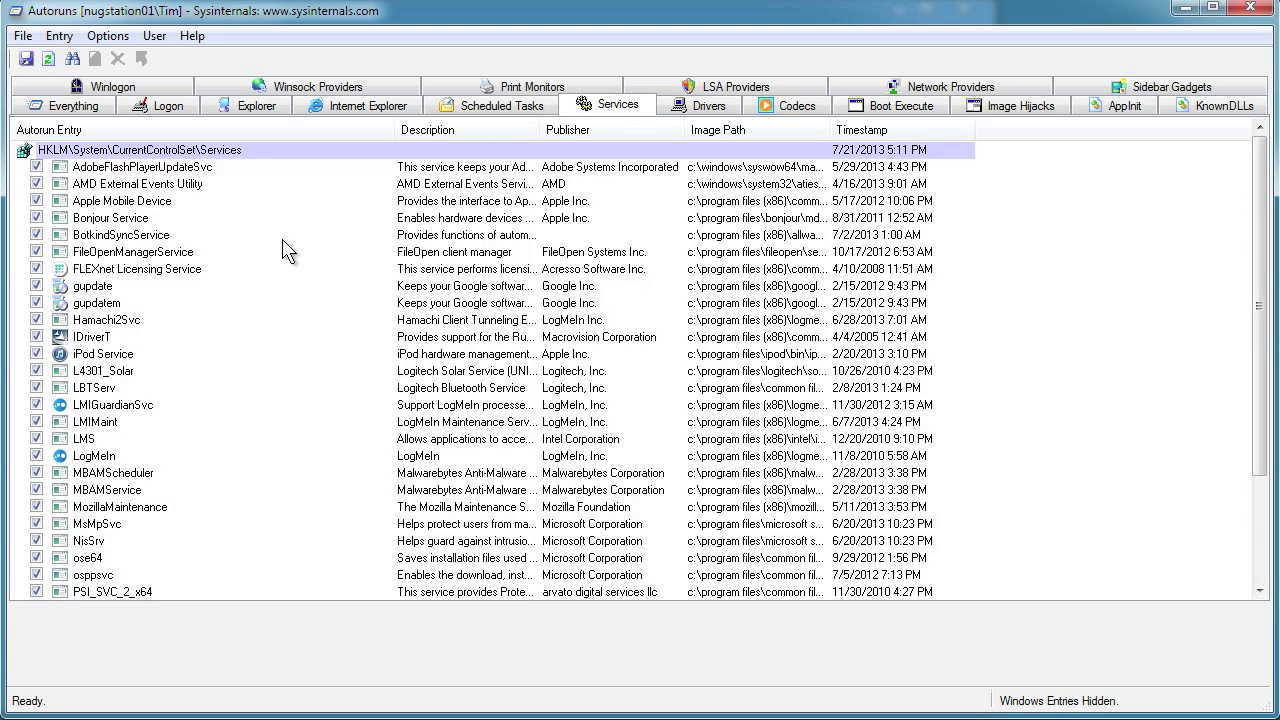
# Step: Inspect the BotkindSyncService entry, then look through the User and Help menus without choosing anything
pyautogui.click(183, 237)
pyautogui.rightClick(183, 240)
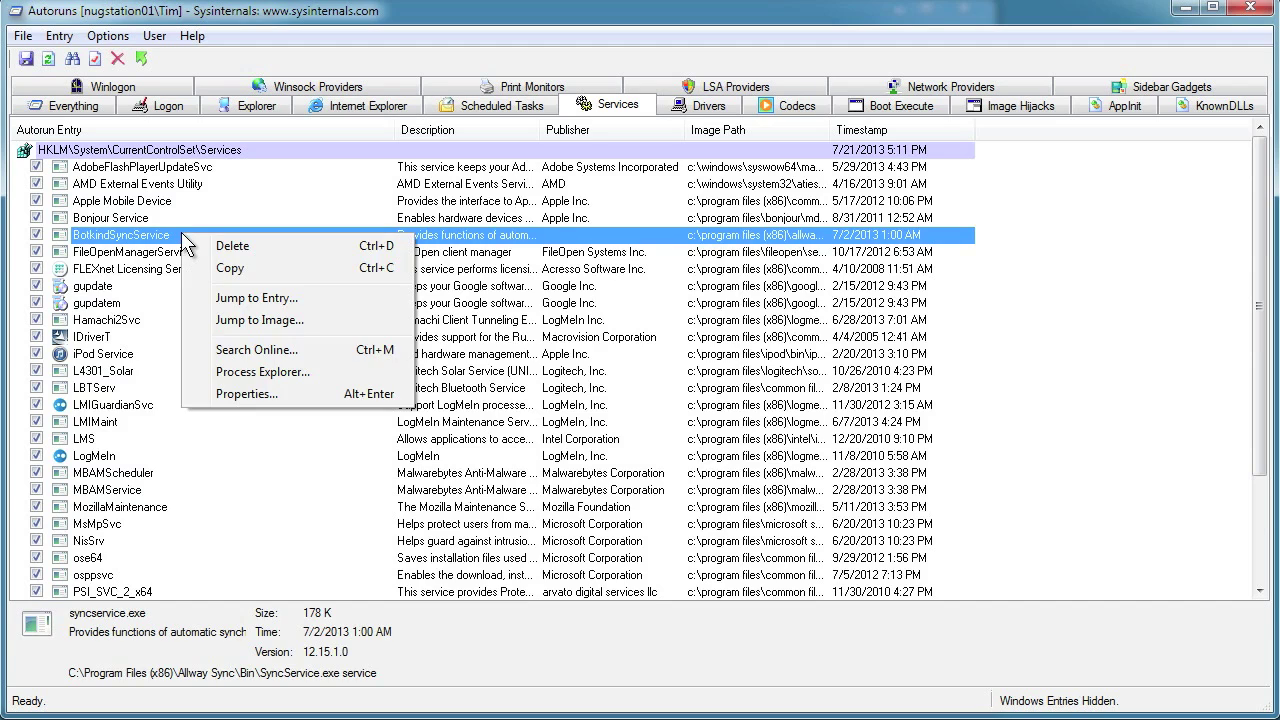
pyautogui.press('Escape')
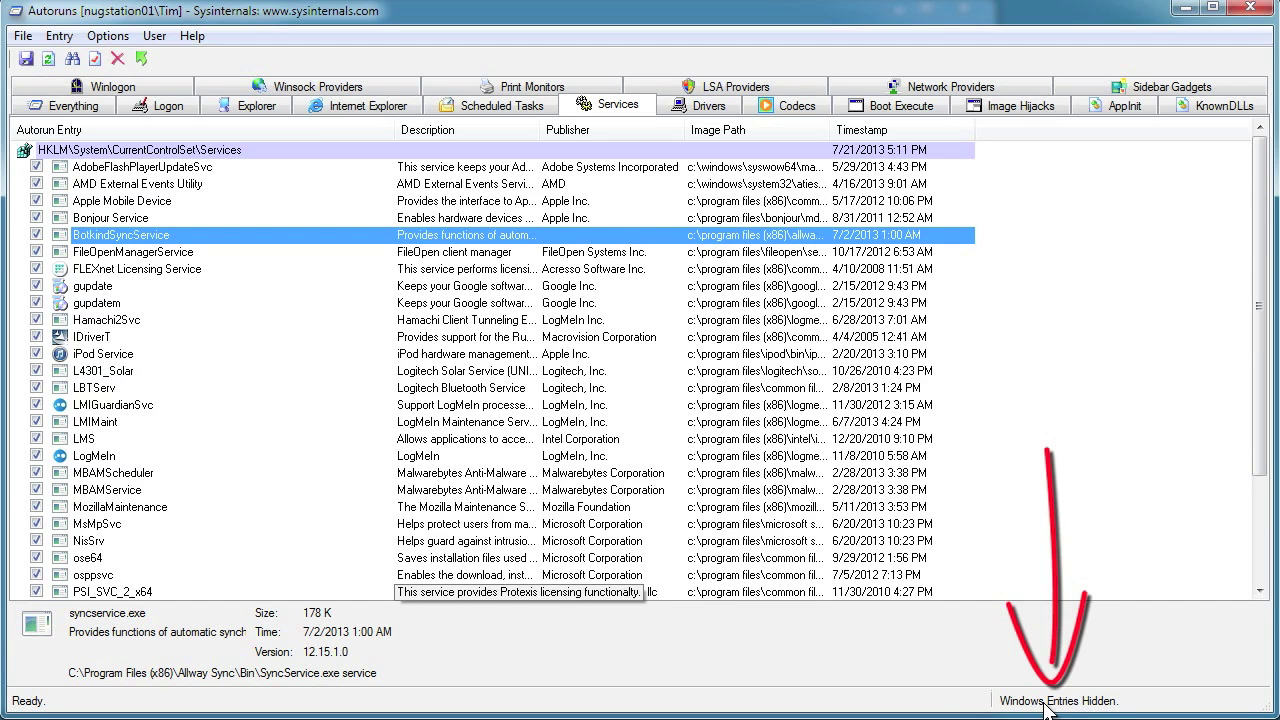
pyautogui.click(154, 37)
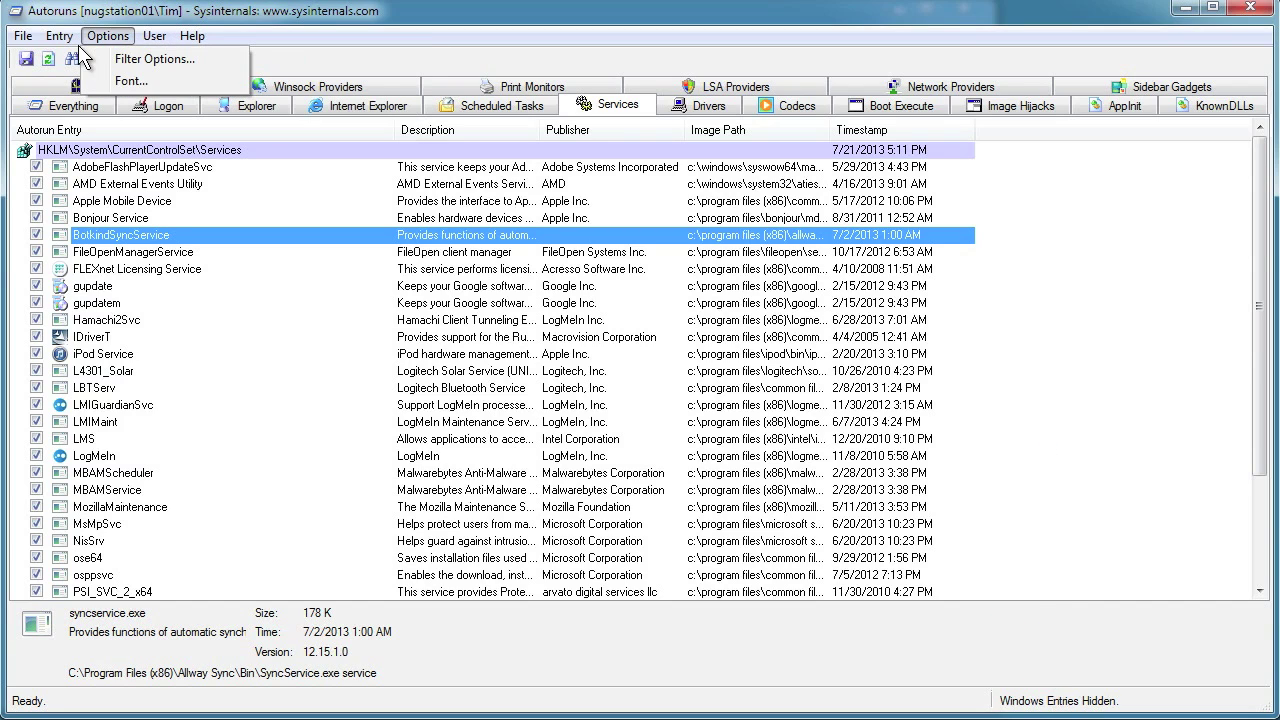
pyautogui.moveTo(192, 36)
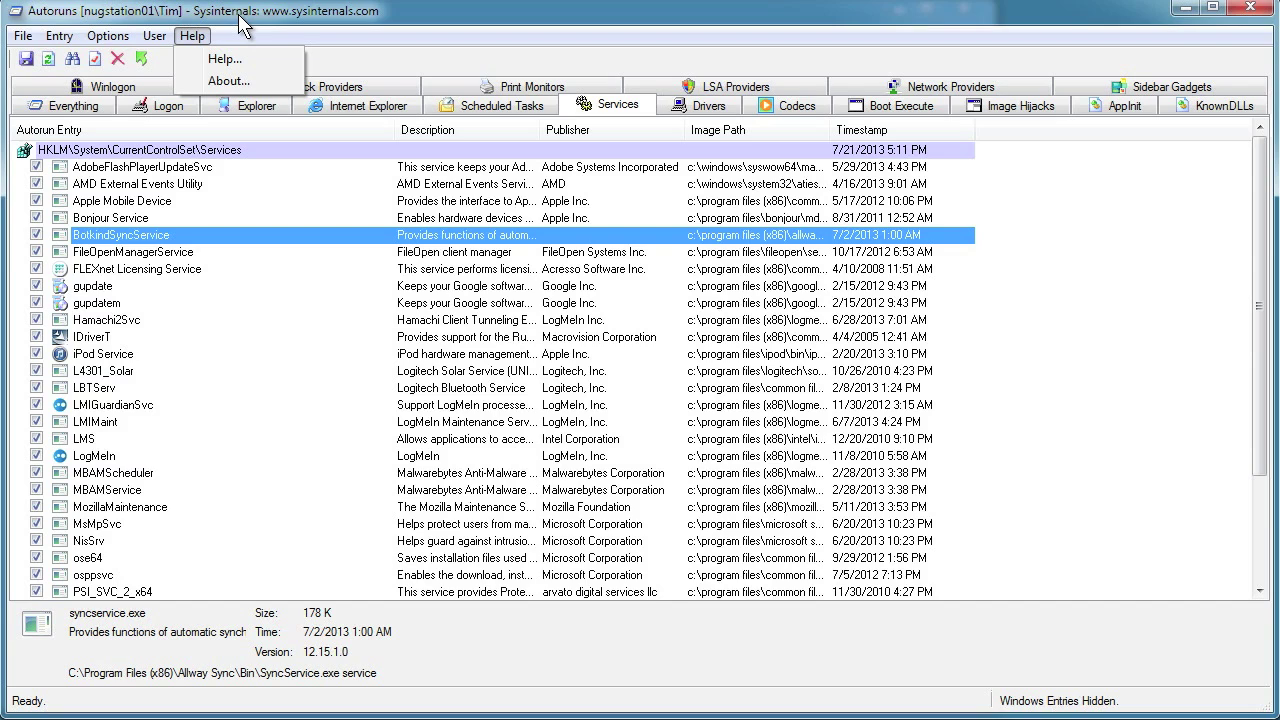
pyautogui.click(240, 19)
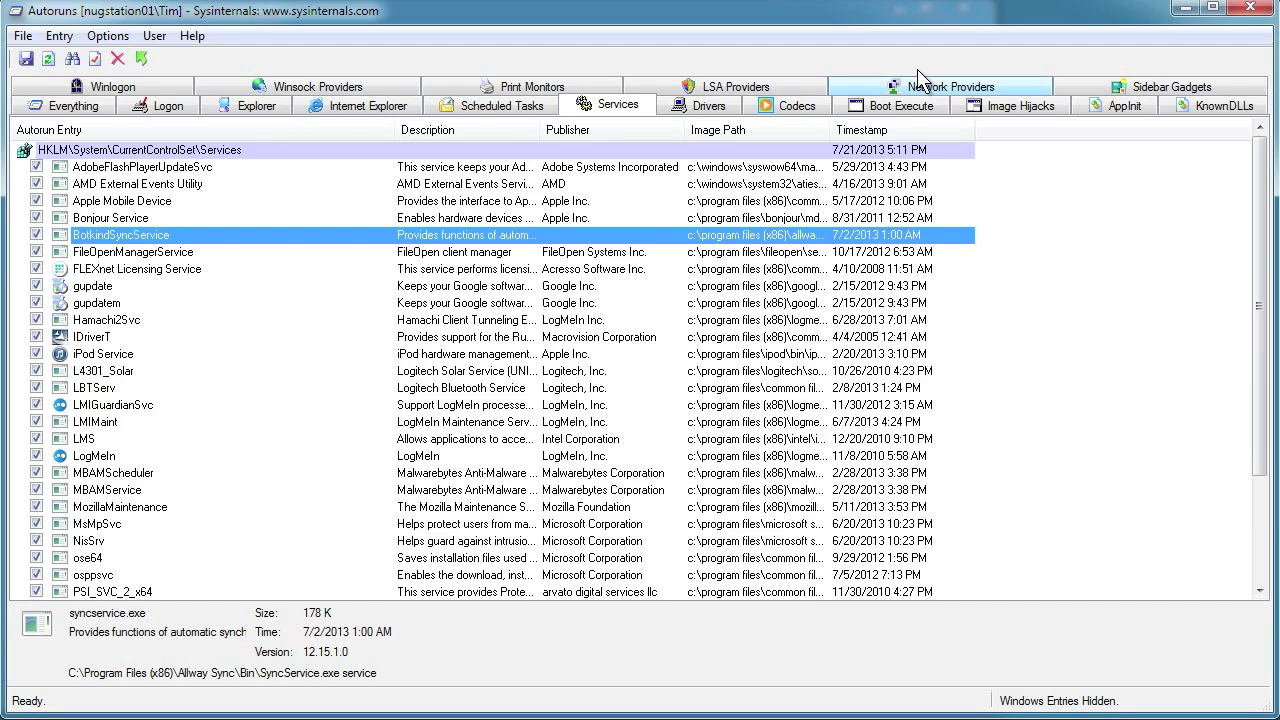
# Step: Run psinfo for the system summary, then start and erase a systeminfo command
pyautogui.click(1253, 10)
pyautogui.write('psinfo')
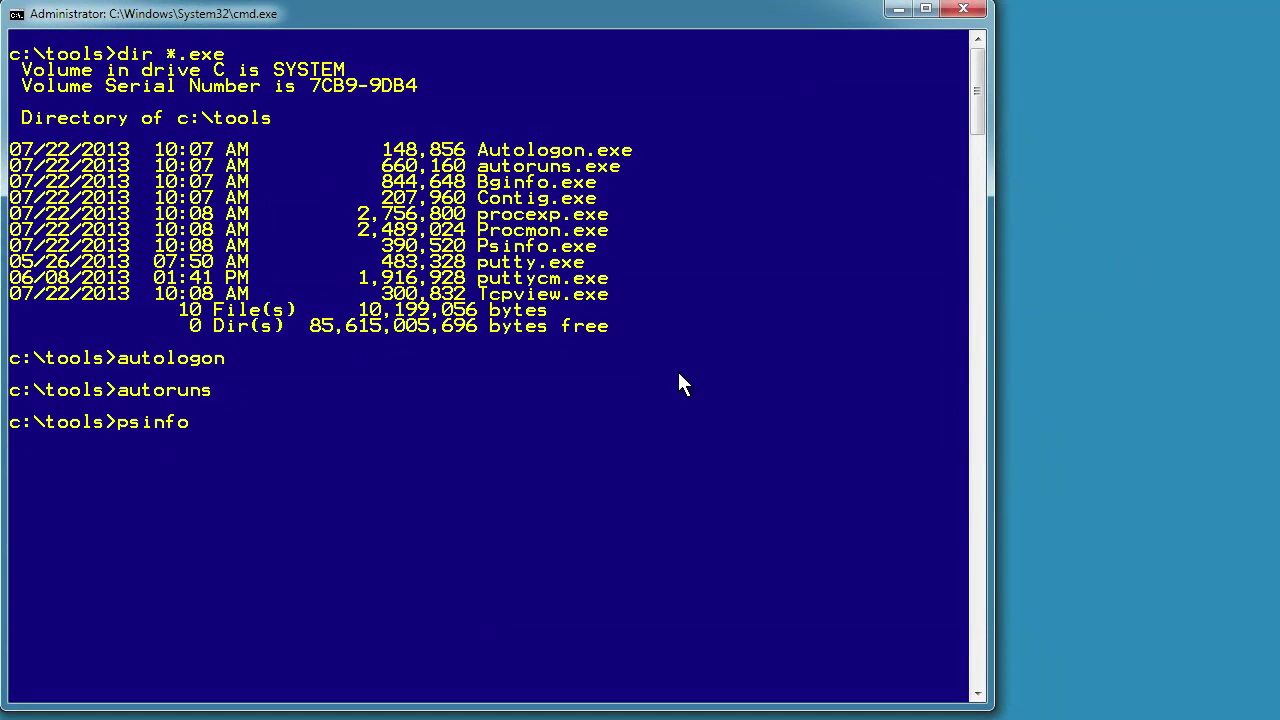
pyautogui.press('Return')
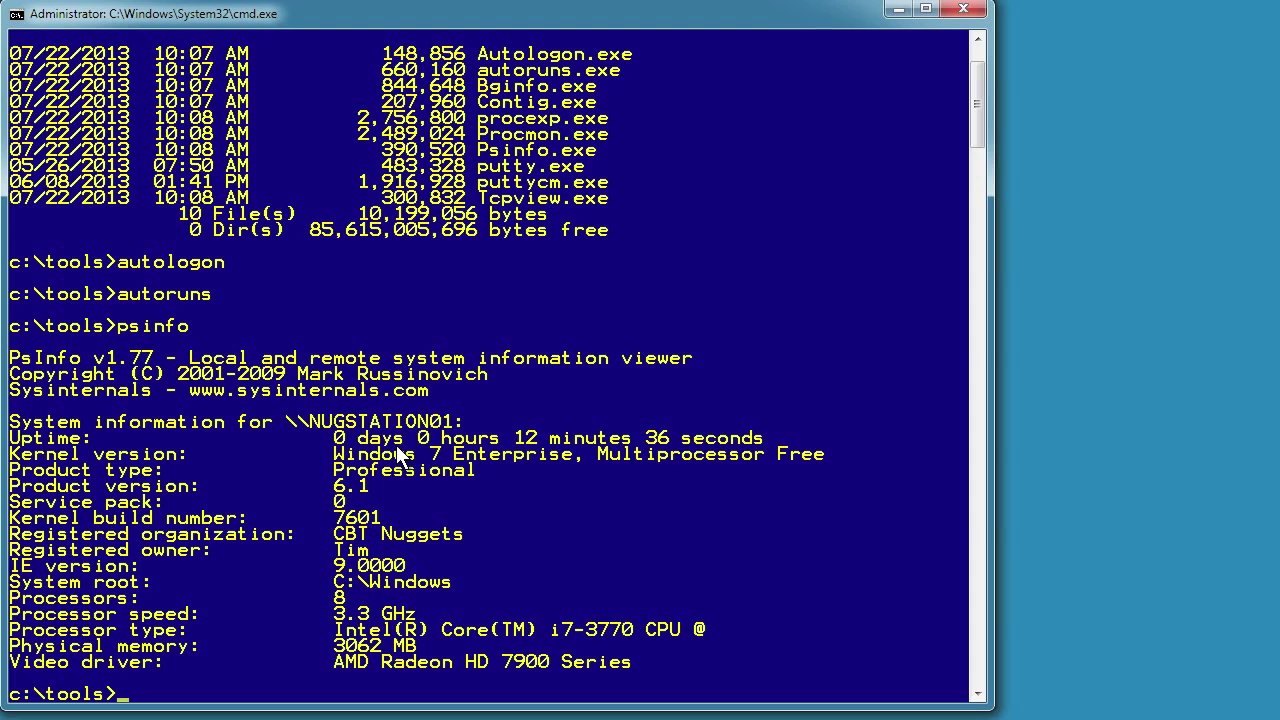
pyautogui.write('systeminfo')
pyautogui.press('BackSpace')
pyautogui.press('BackSpace')
pyautogui.press('BackSpace')
pyautogui.press('BackSpace')
pyautogui.press('BackSpace')
pyautogui.press('BackSpace')
pyautogui.press('BackSpace')
pyautogui.press('BackSpace')
pyautogui.press('BackSpace')
pyautogui.press('BackSpace')
# Step: Run contig and accept its license agreement to show the usage text
pyautogui.write('contig')
pyautogui.press('Return')
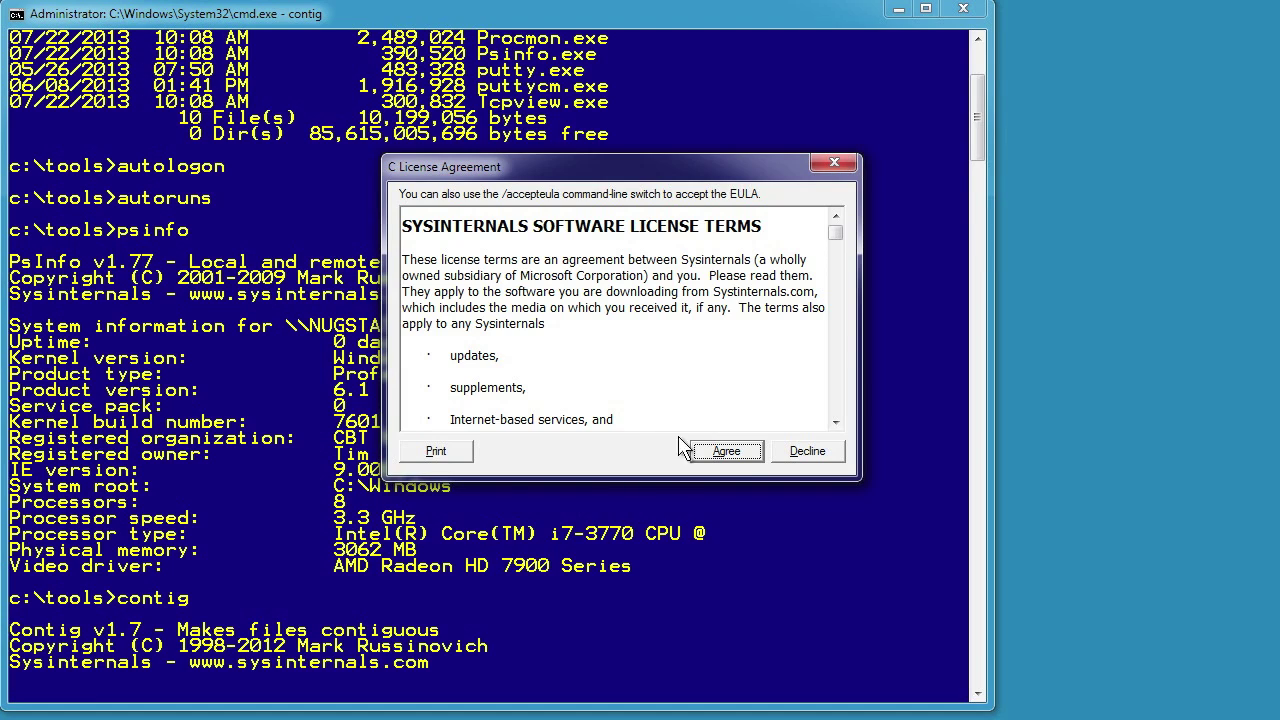
pyautogui.click(748, 451)
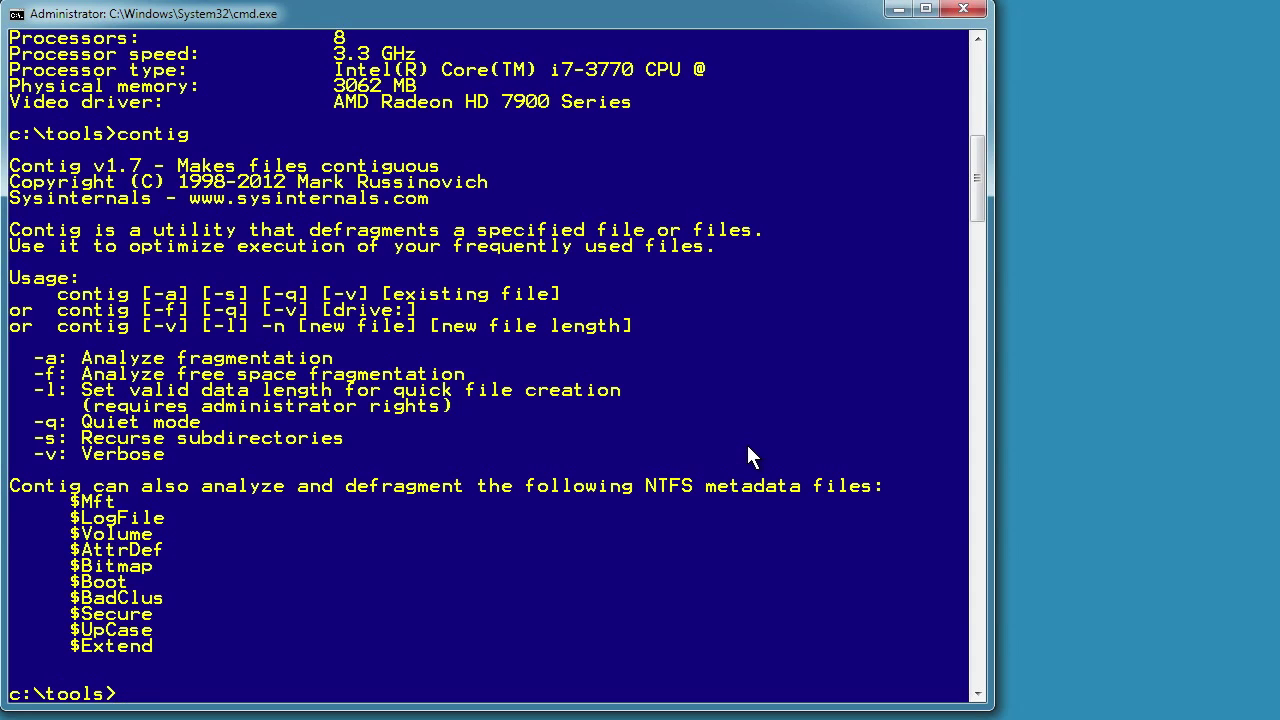
# Step: Abandon the 'contig outlook.pst' command and list the .exe files again with dir *.exe
pyautogui.write('contig outlook.pst')
pyautogui.press('BackSpace')
pyautogui.press('Escape')
pyautogui.scroll(-2, 748, 447)
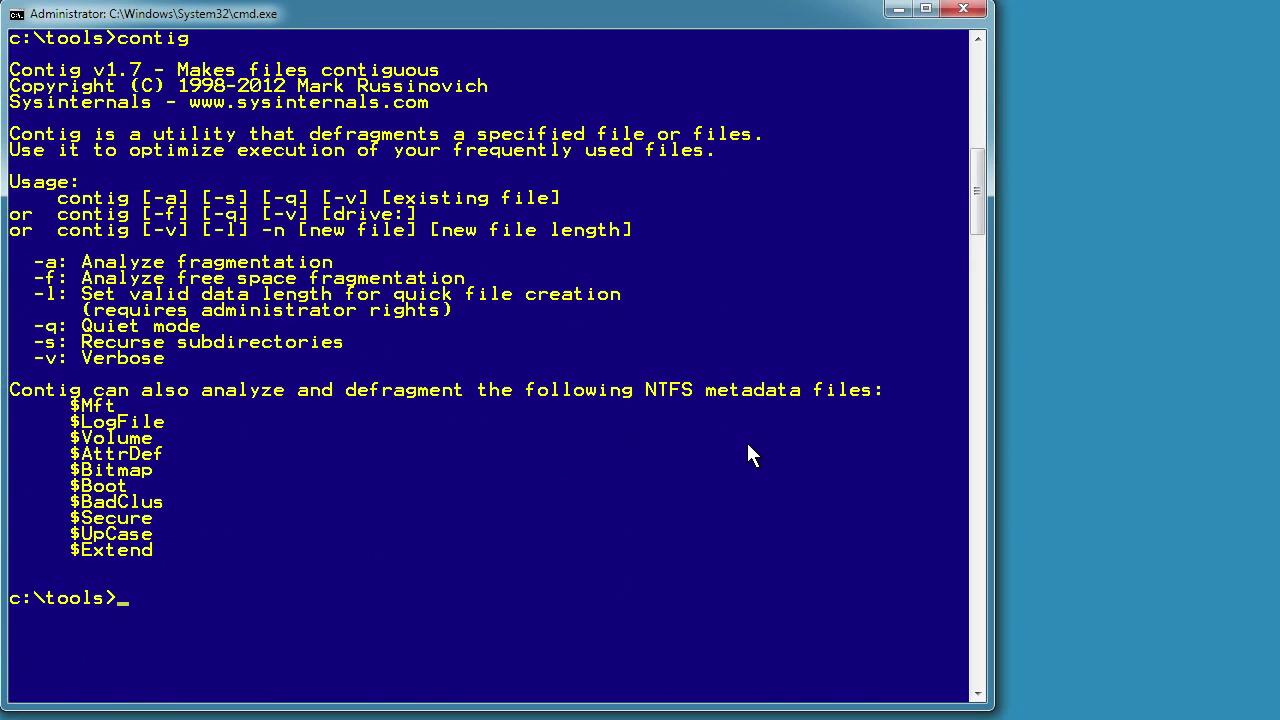
pyautogui.write('dir *.exe')
pyautogui.press('Return')
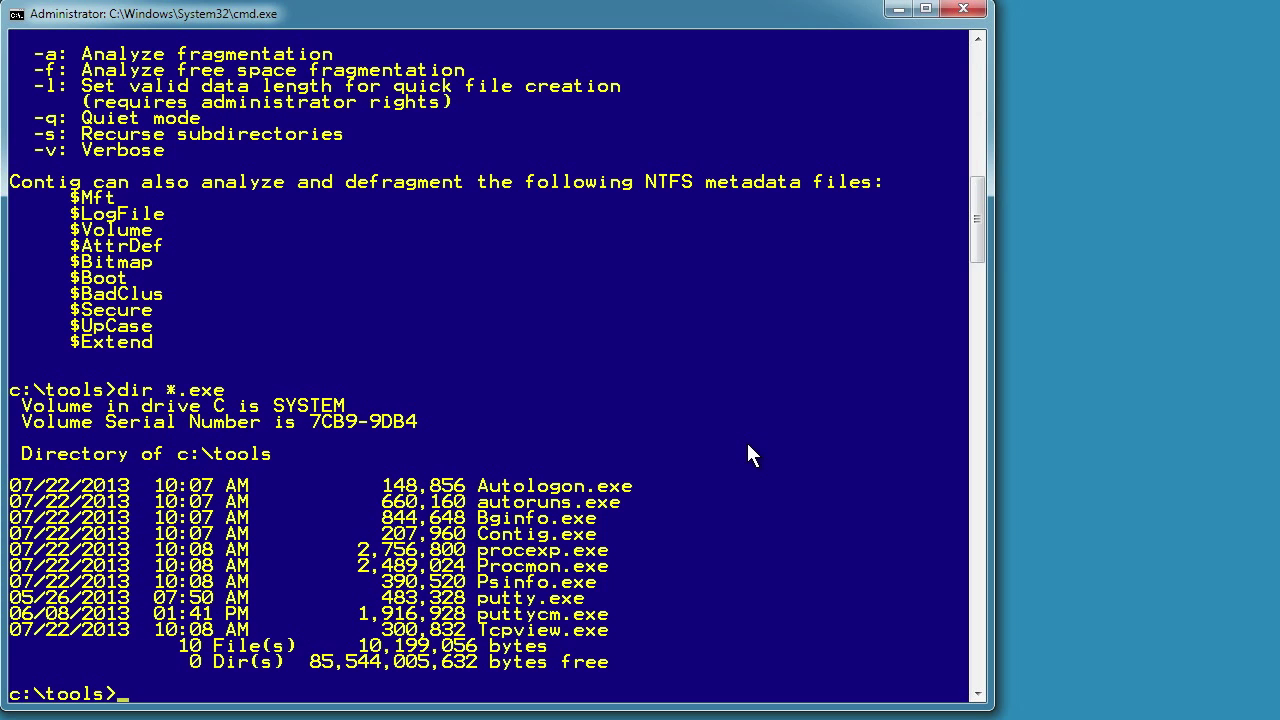
# Step: Launch BGInfo, center its window, and delete every field line from the layout
pyautogui.write('bginfo')
pyautogui.press('Return')
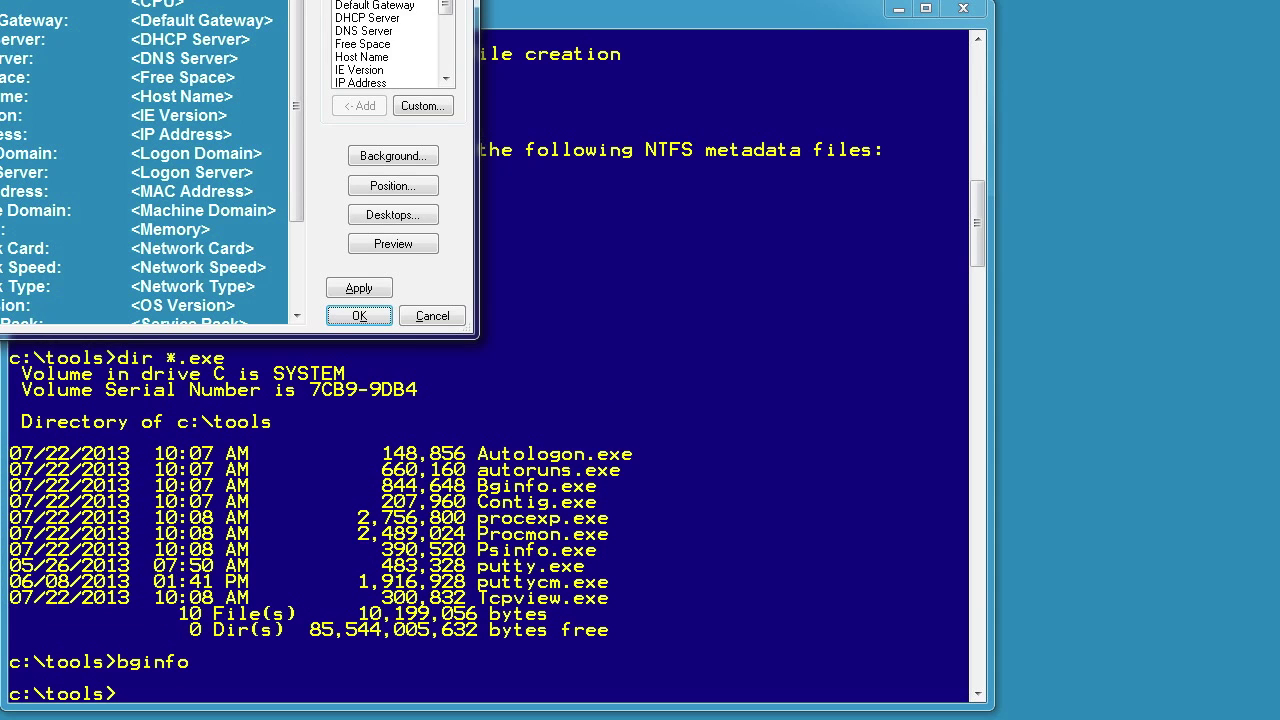
pyautogui.moveTo(190, 1); pyautogui.dragTo(494, 70)
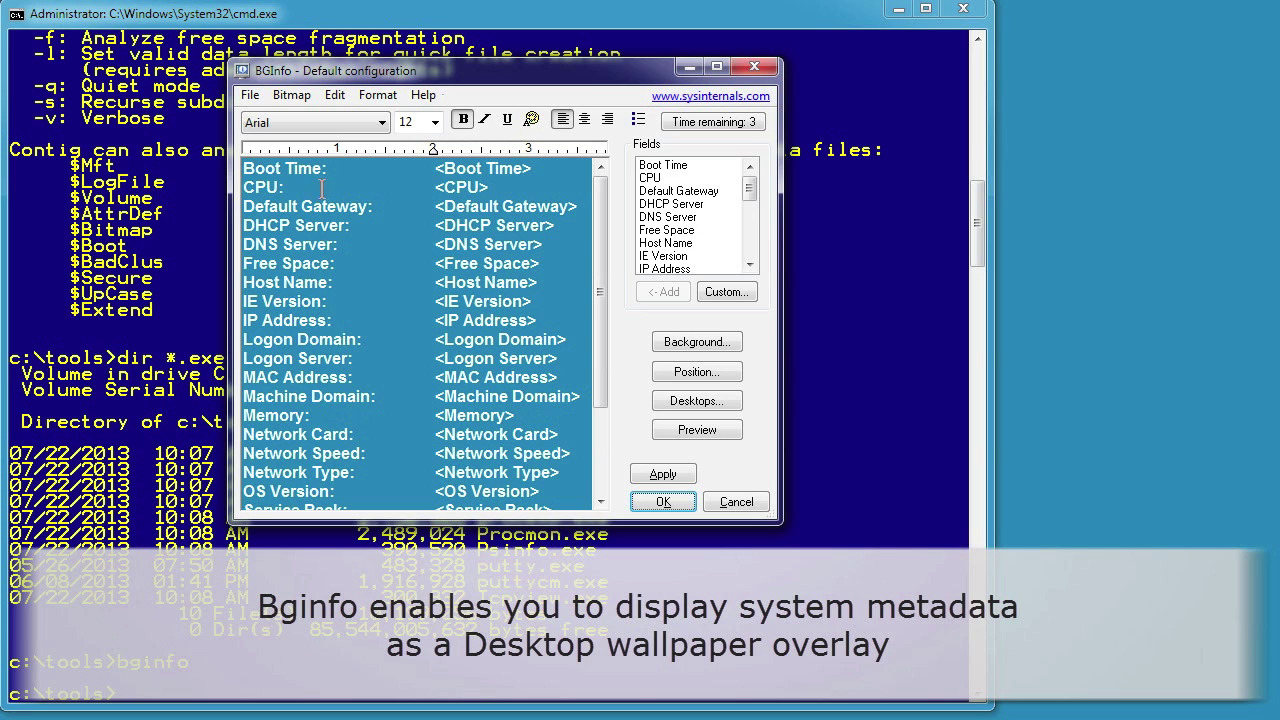
pyautogui.moveTo(580, 430); pyautogui.dragTo(208, 284)
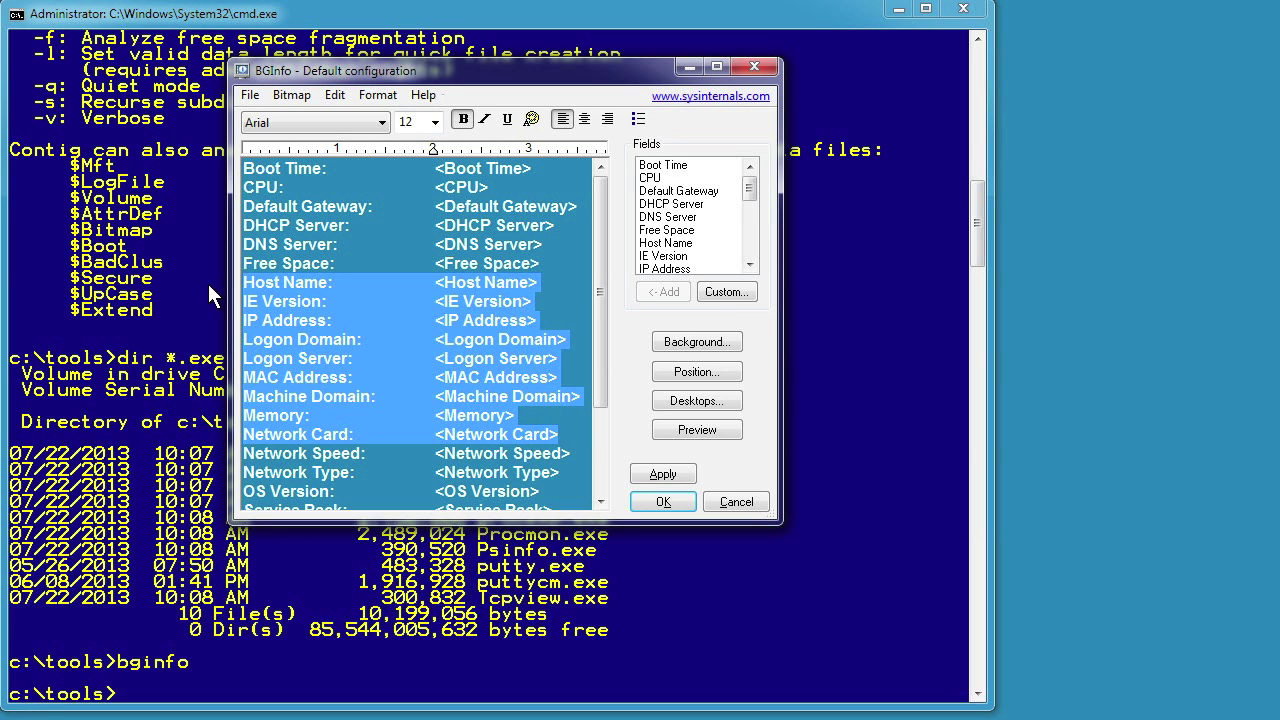
pyautogui.press('Delete')
pyautogui.moveTo(548, 455); pyautogui.dragTo(178, 178)
pyautogui.press('Delete')
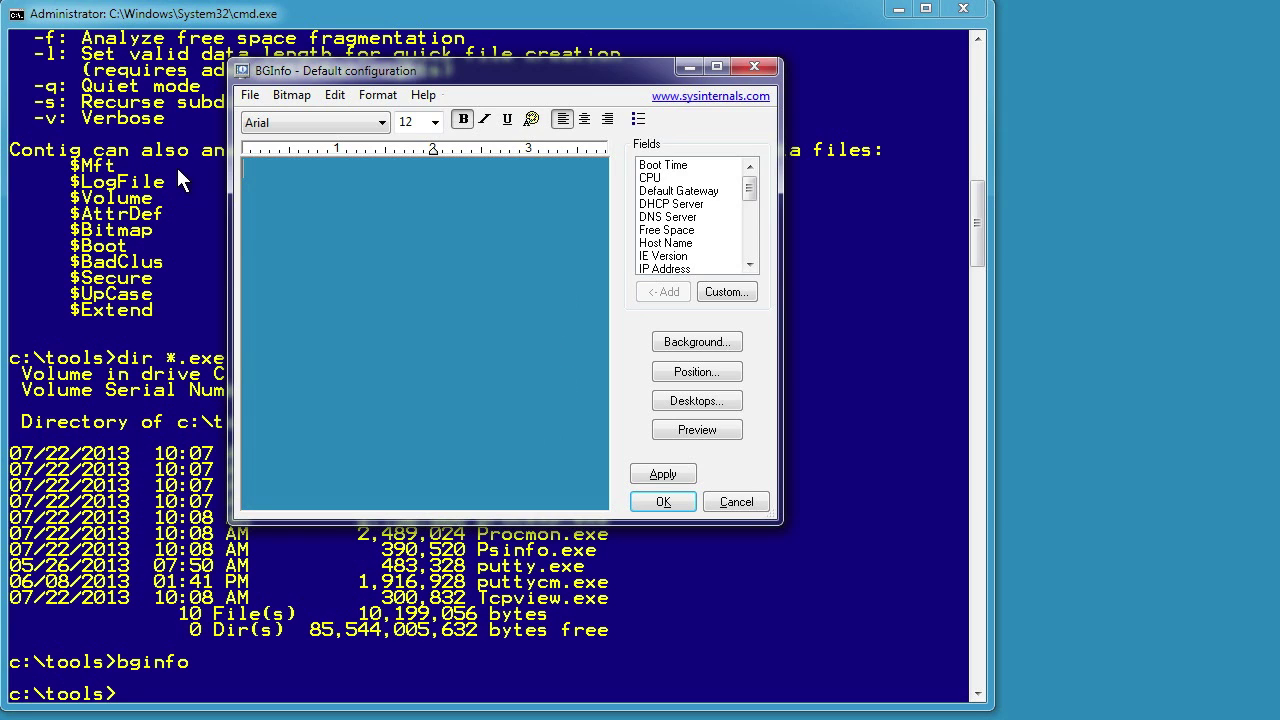
# Step: Add Boot Time and IP Address fields, then close BGInfo without saving
pyautogui.click(663, 165)
pyautogui.click(668, 291)
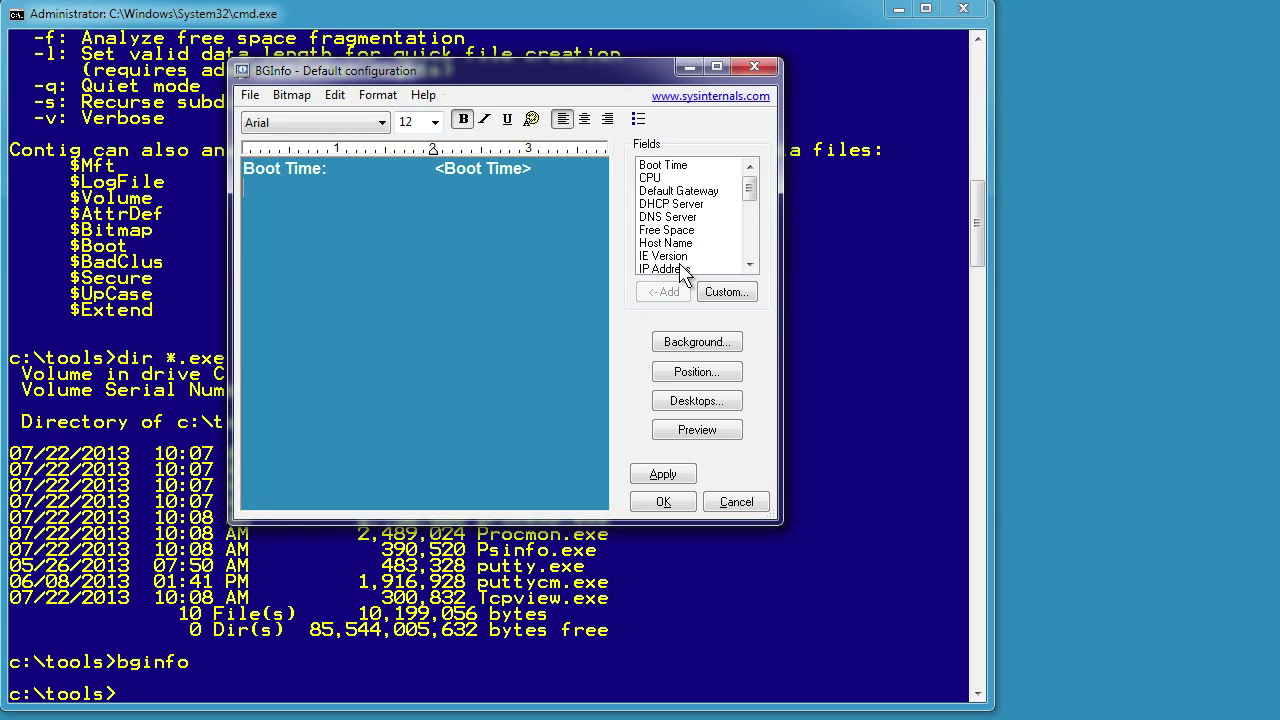
pyautogui.click(668, 267)
pyautogui.click(668, 291)
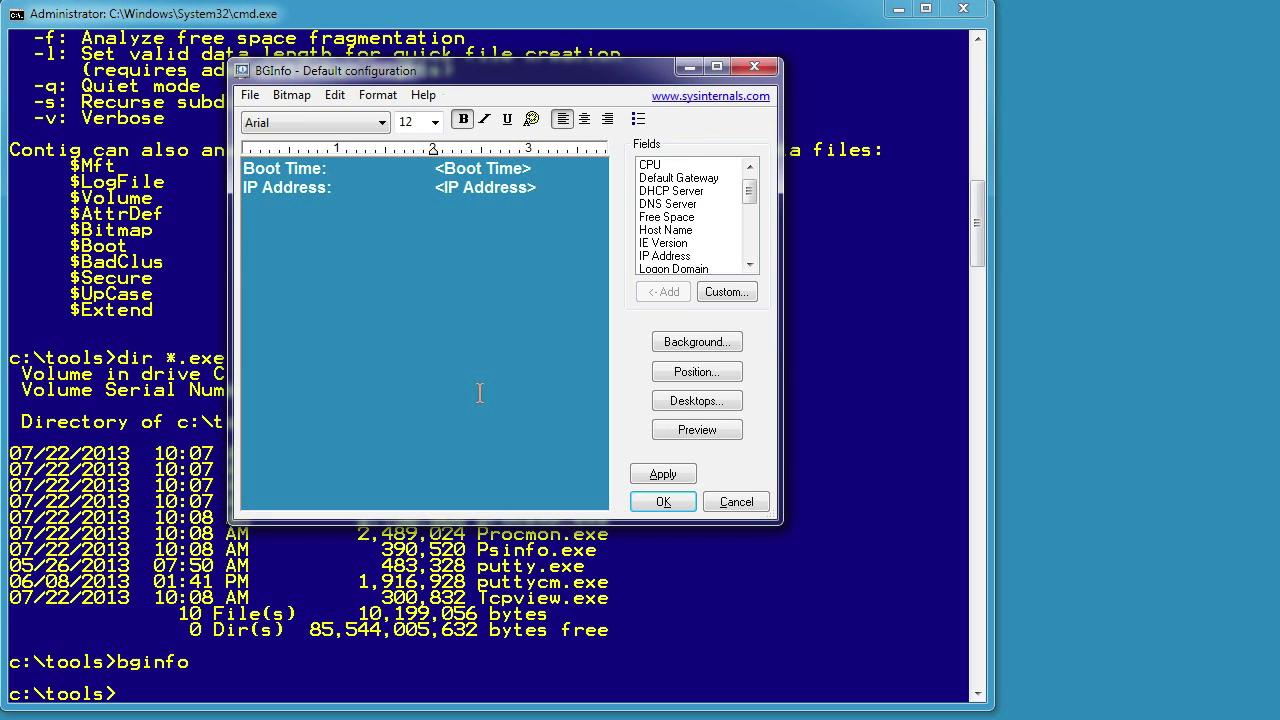
pyautogui.click(762, 64)
pyautogui.click(655, 402)
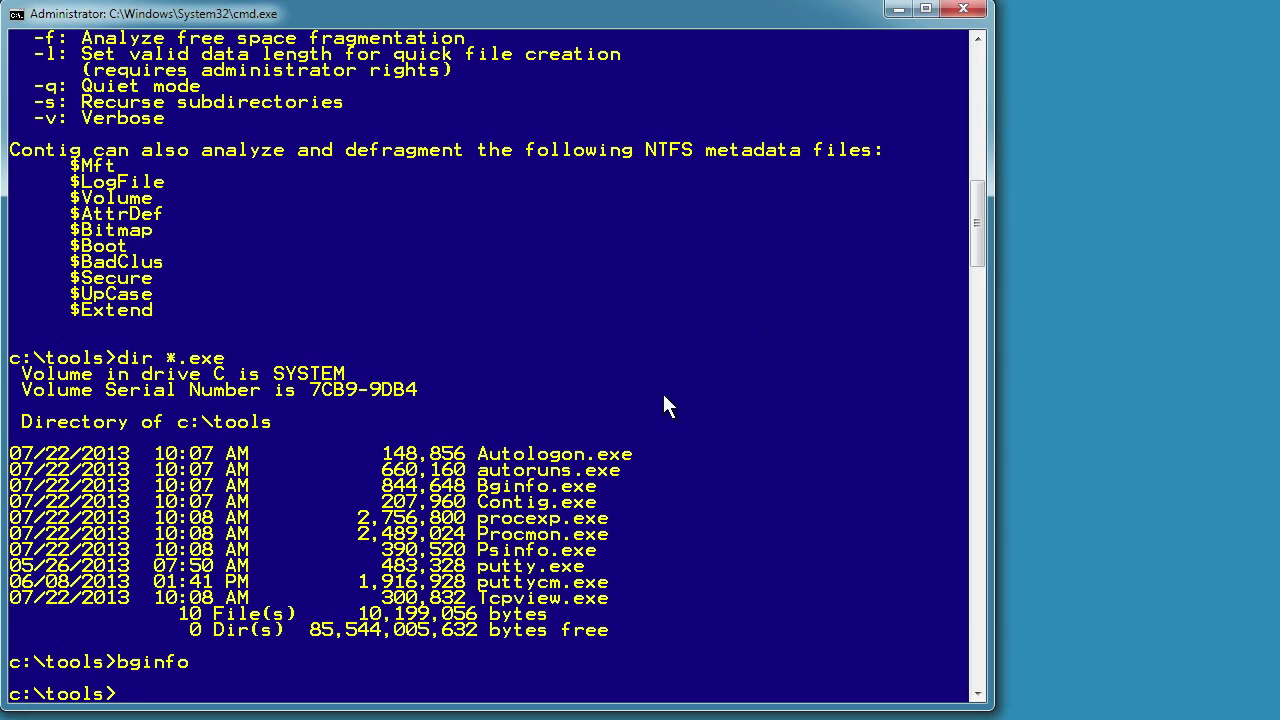